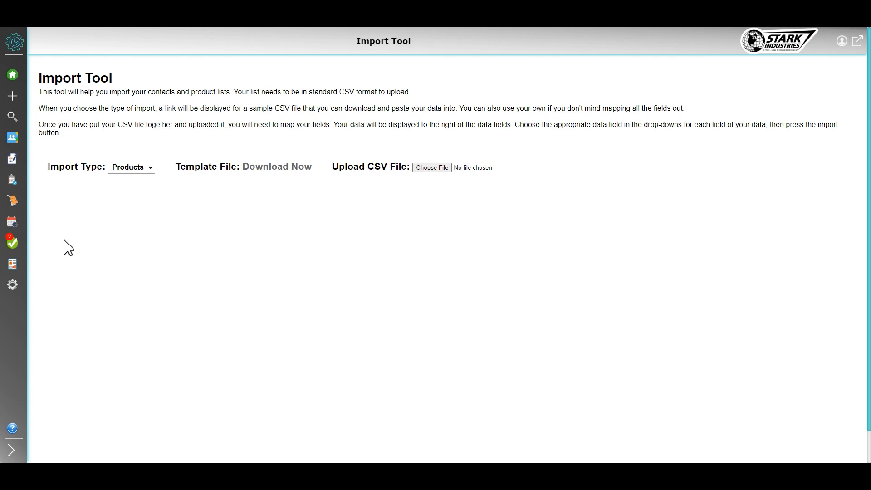
pyautogui.scroll(-2, 68, 247)
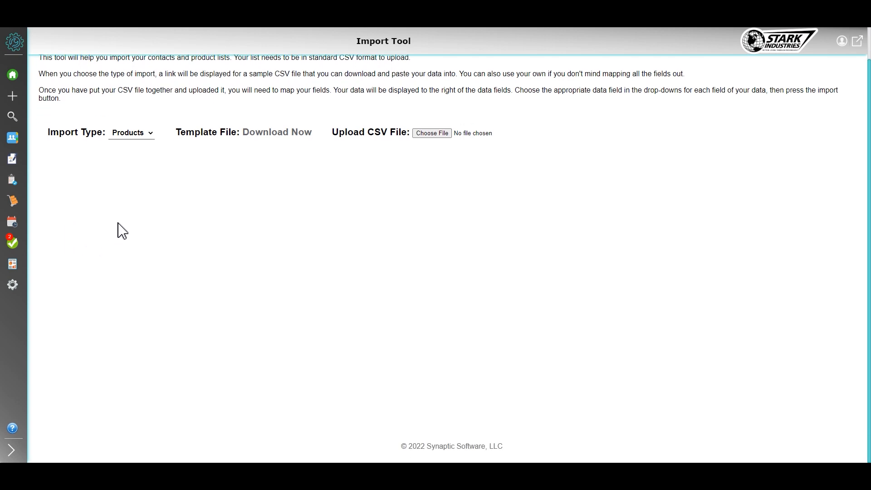
pyautogui.scroll(2, 127, 227)
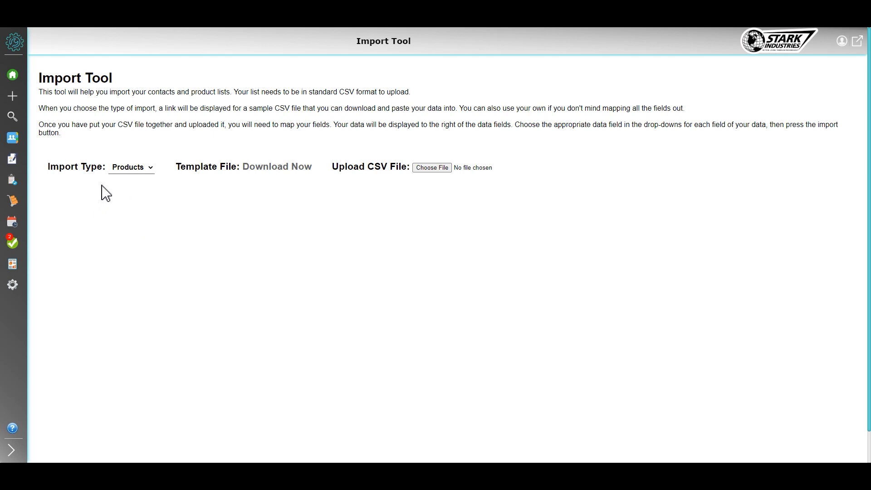
pyautogui.click(138, 169)
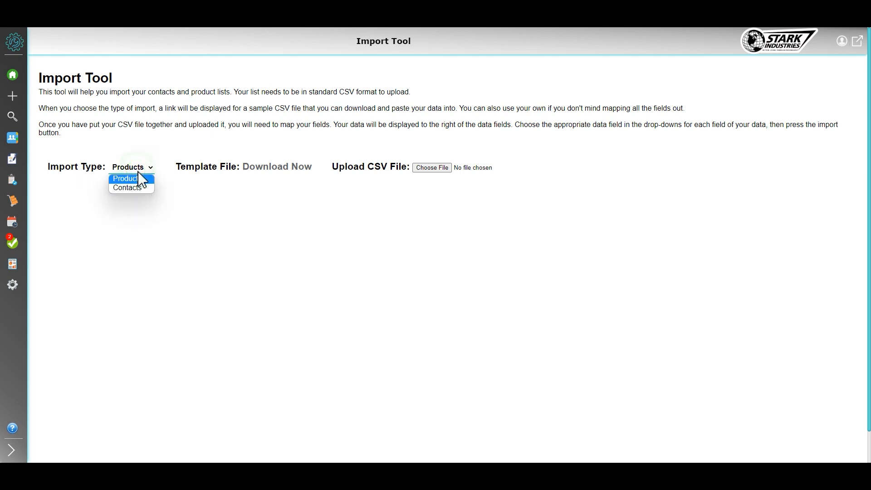
pyautogui.click(77, 194)
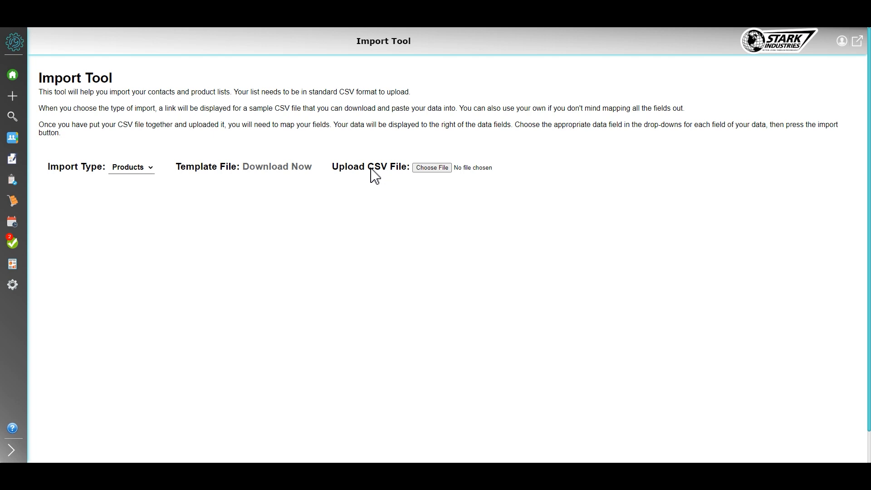
pyautogui.scroll(-1, 393, 179)
pyautogui.scroll(1, 393, 176)
# Upload the "products import CSV" file for the Products import
pyautogui.click(429, 170)
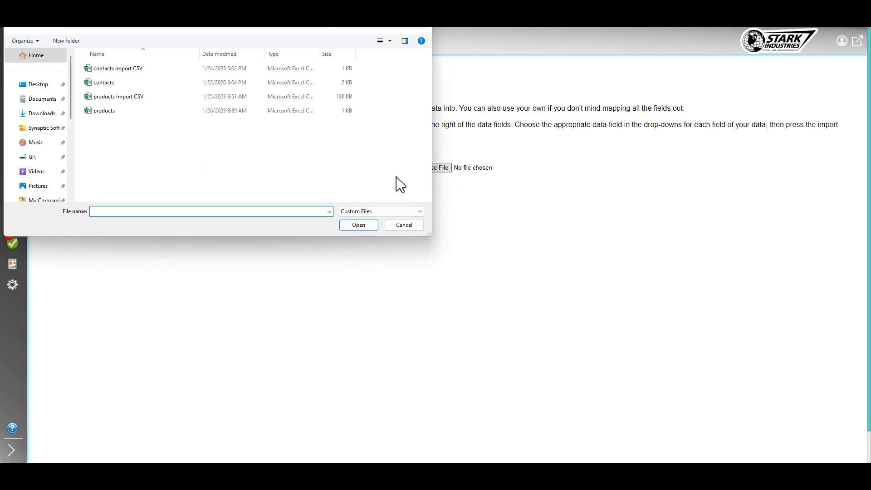
pyautogui.click(128, 97)
pyautogui.click(358, 225)
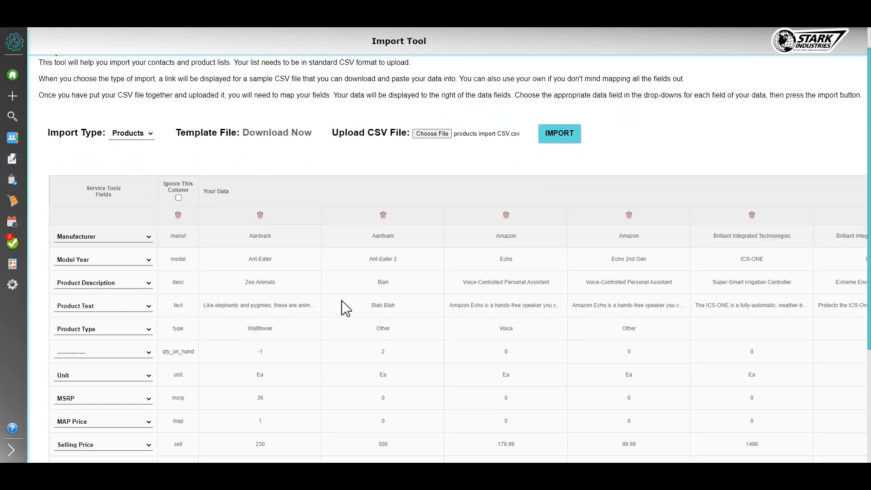
# Review the rows of the field-mapping table and the list of product fields available for the manuf row
pyautogui.scroll(-1, 344, 307)
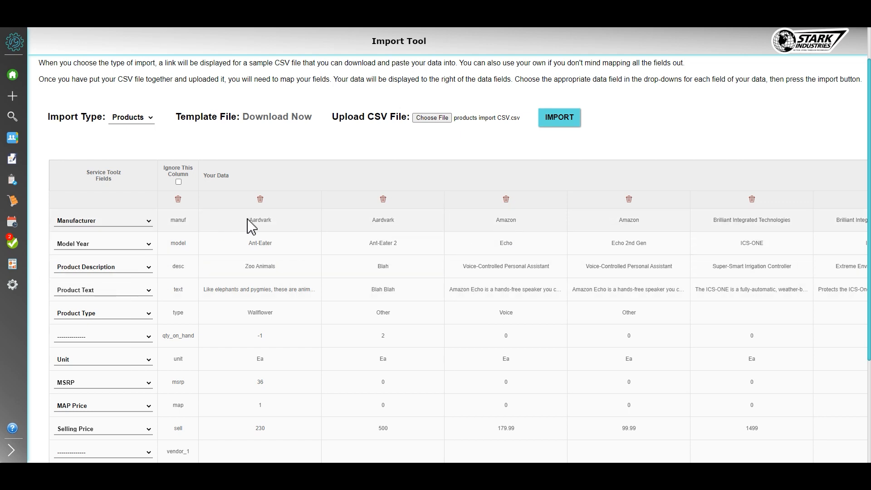
pyautogui.scroll(-1, 272, 301)
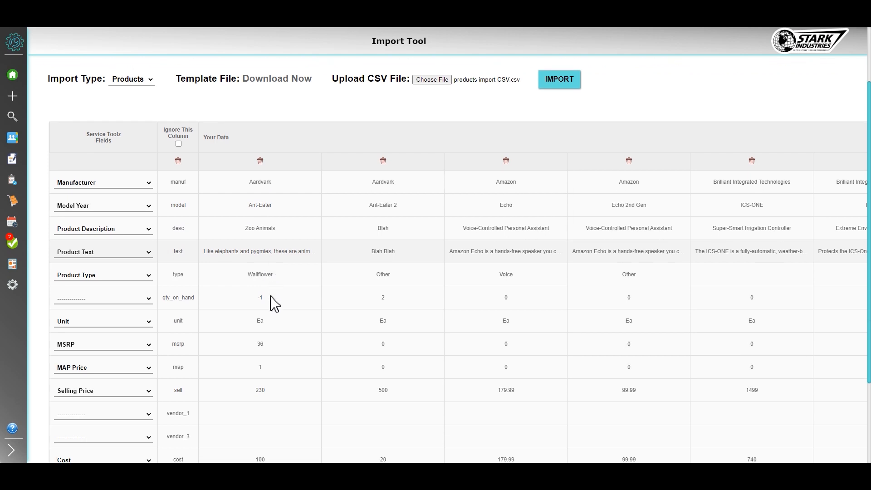
pyautogui.scroll(-2, 272, 302)
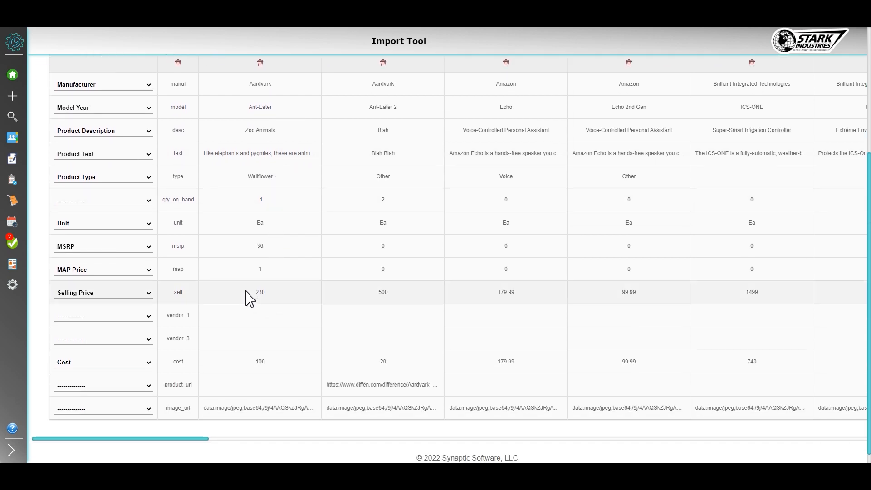
pyautogui.scroll(2, 558, 93)
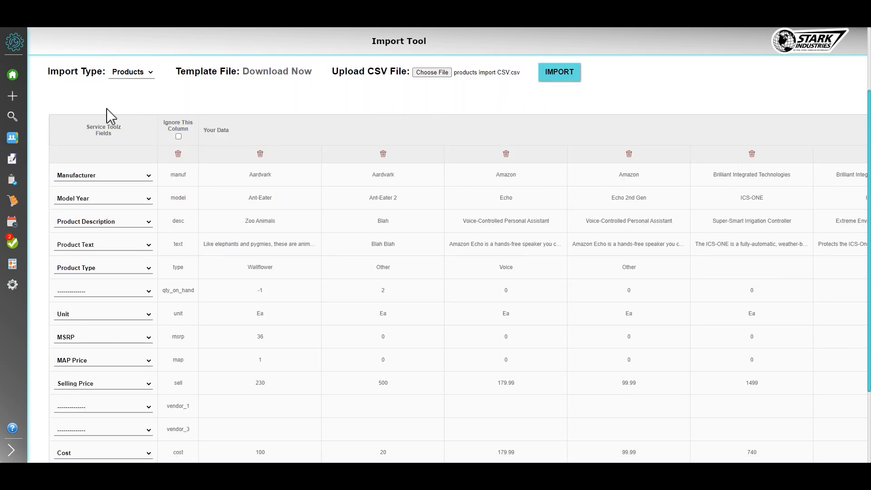
pyautogui.click(115, 177)
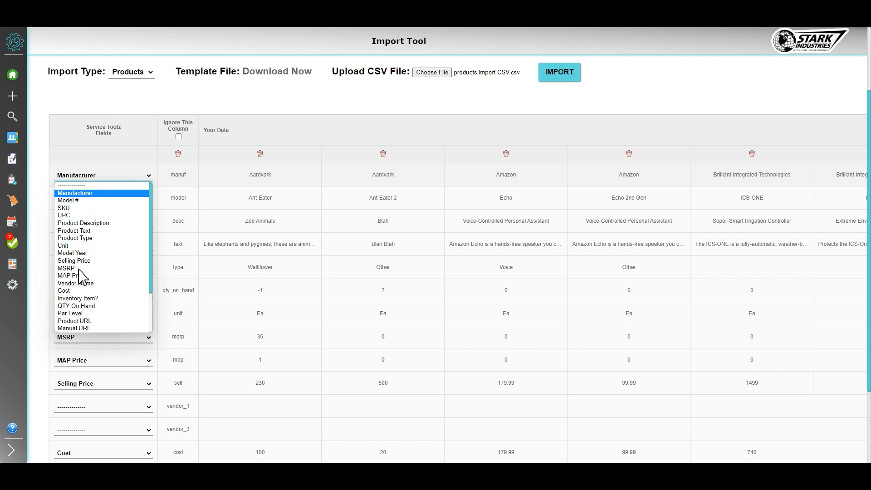
pyautogui.scroll(-3, 91, 313)
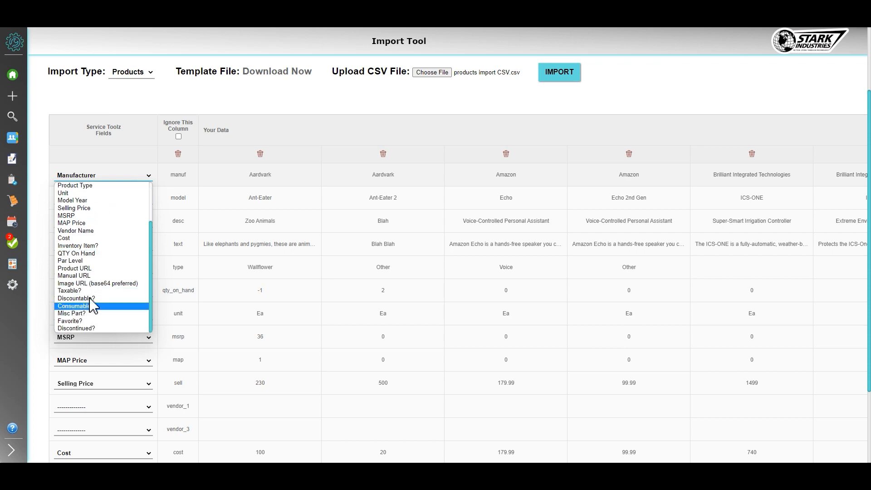
pyautogui.click(135, 99)
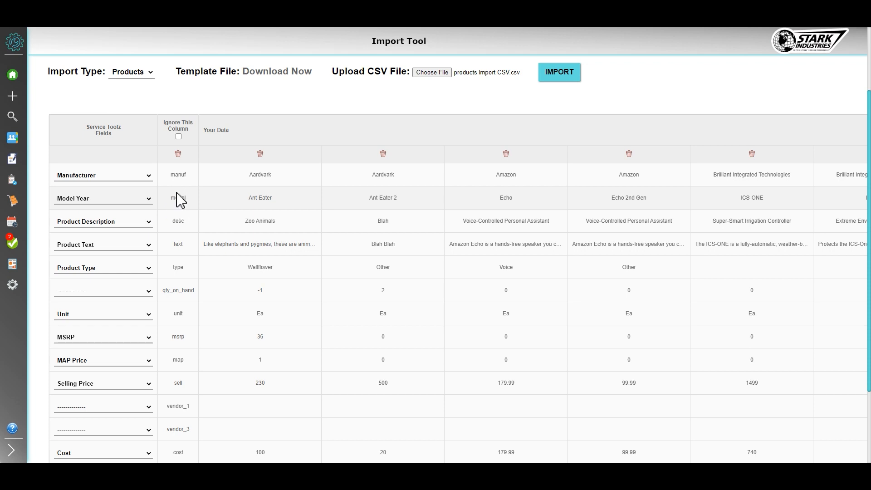
# Set the column of CSV header names to be ignored and remove the two Aardvark products from the import data
pyautogui.click(178, 137)
pyautogui.scroll(-1, 277, 236)
pyautogui.scroll(3, 256, 340)
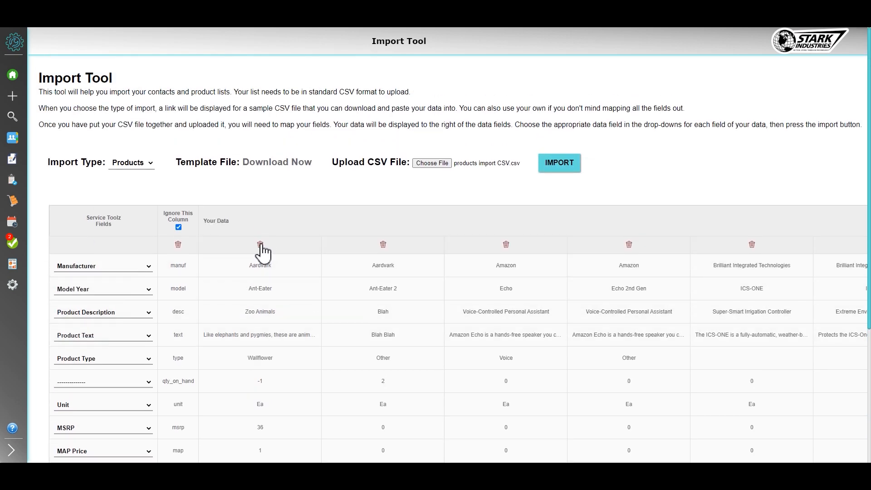
pyautogui.click(261, 246)
pyautogui.click(261, 245)
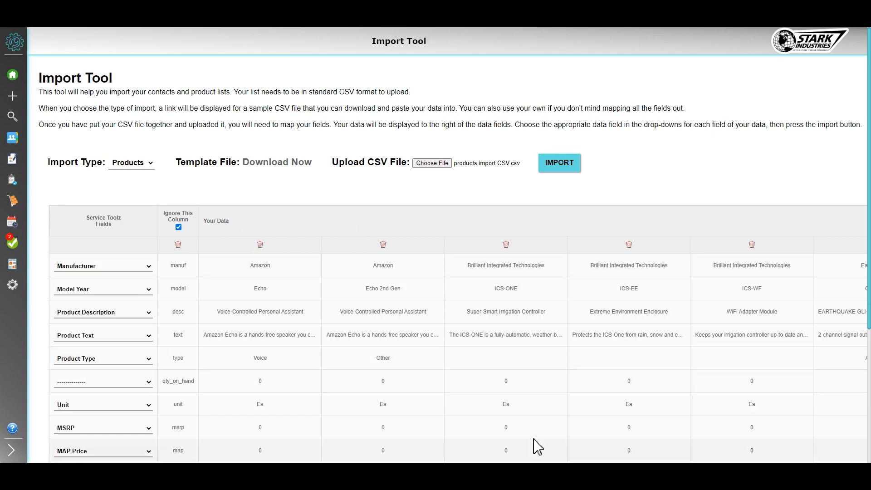
# Map the model row of the CSV data to the Model # field
pyautogui.scroll(-3, 520, 395)
pyautogui.hscroll(5, 521, 389)
pyautogui.hscroll(-5, 531, 374)
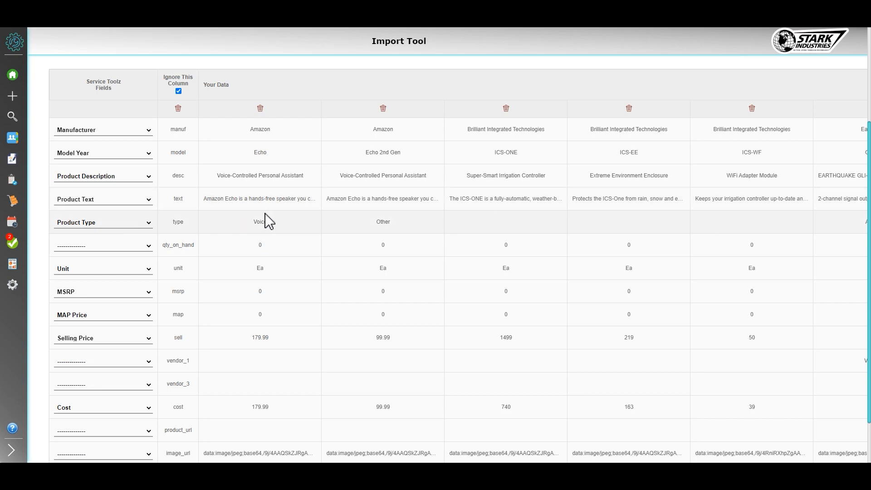
pyautogui.scroll(3, 272, 200)
pyautogui.scroll(-1, 274, 206)
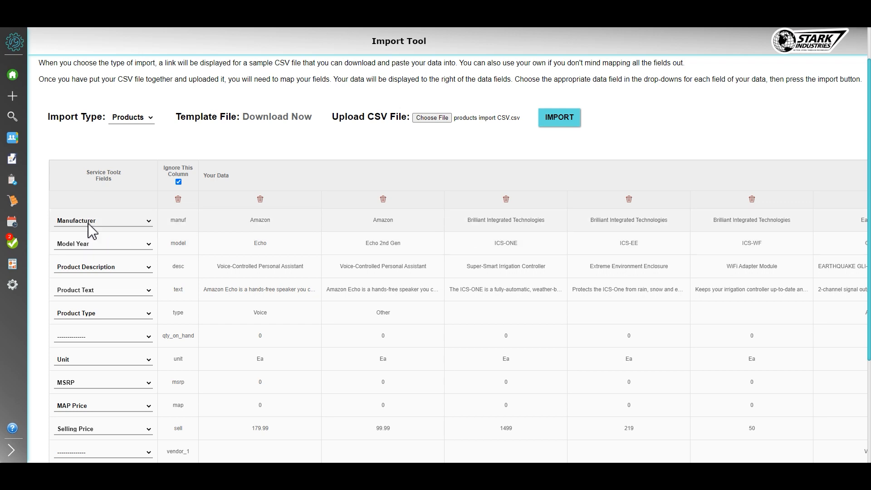
pyautogui.click(91, 246)
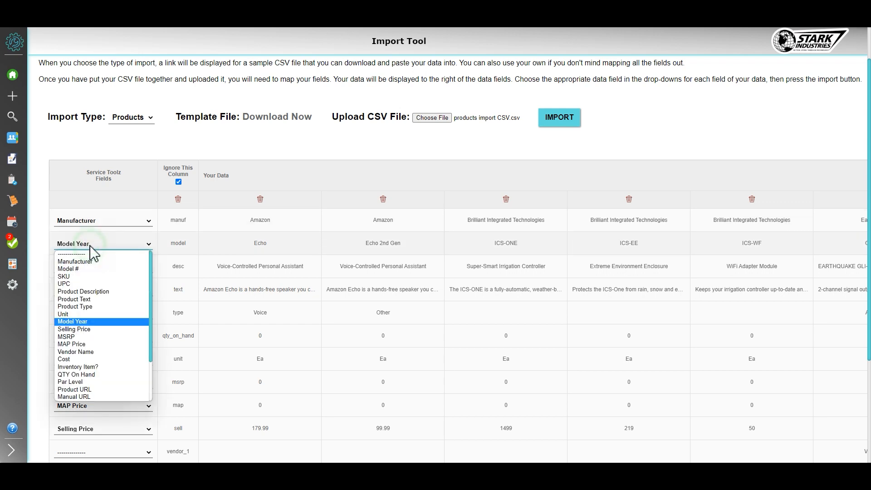
pyautogui.click(76, 270)
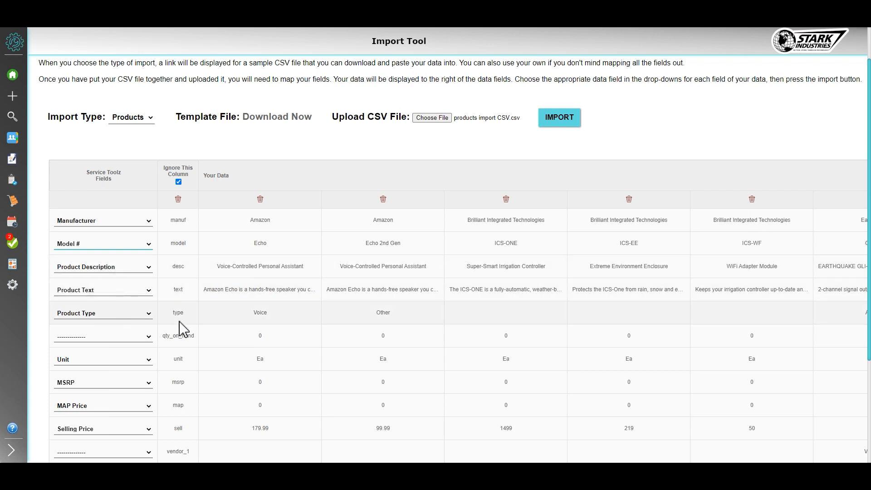
# Map the qty_on_hand row to QTY On Hand and the vendor_1 row to Vendor Name
pyautogui.click(128, 343)
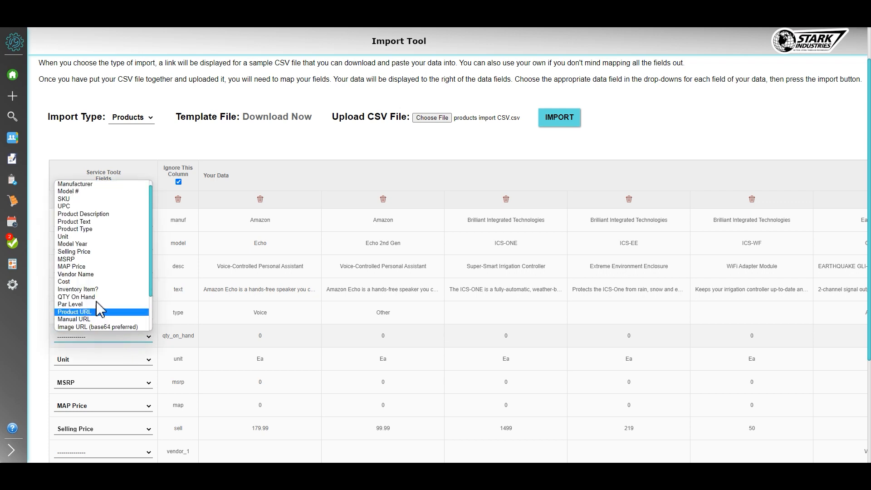
pyautogui.click(84, 301)
pyautogui.click(83, 297)
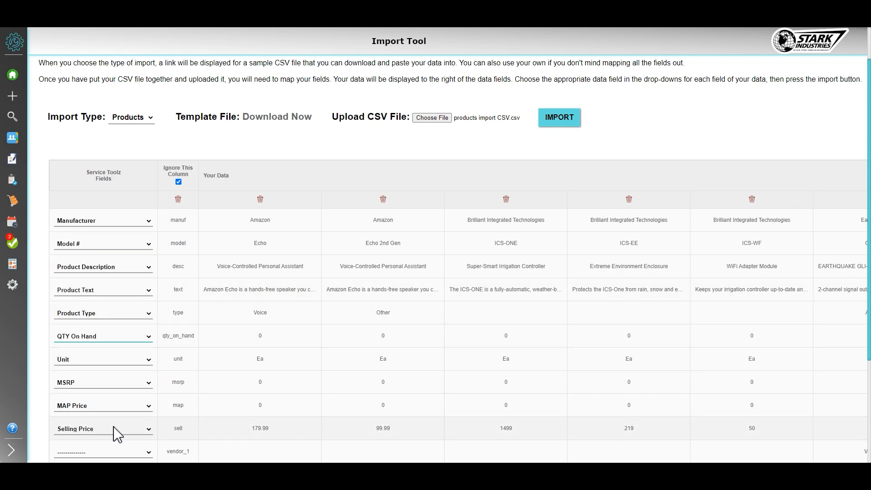
pyautogui.scroll(-3, 116, 433)
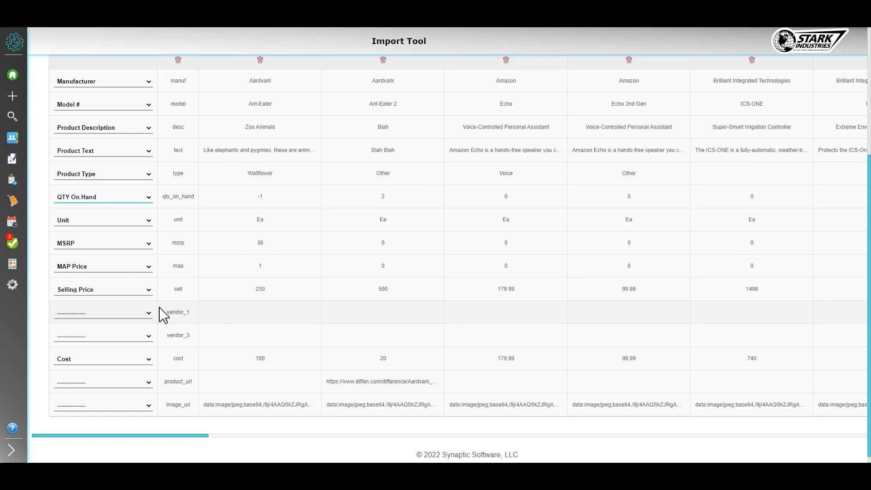
pyautogui.click(117, 316)
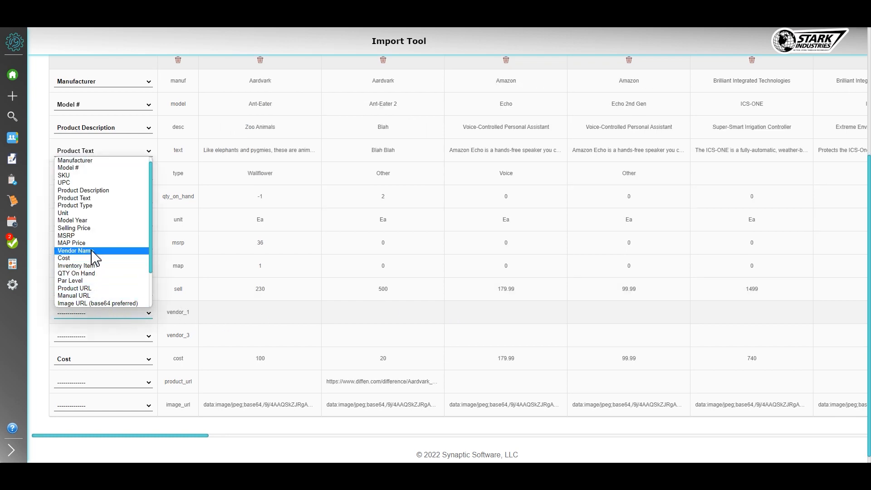
pyautogui.click(93, 251)
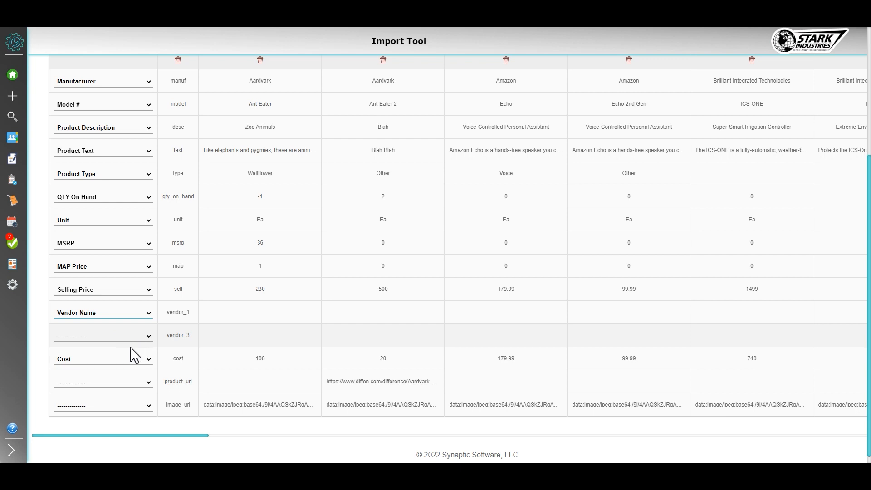
# Map the product_url row to Product URL and the image_url row to Image URL (base64 preferred)
pyautogui.click(148, 383)
pyautogui.scroll(-2, 103, 353)
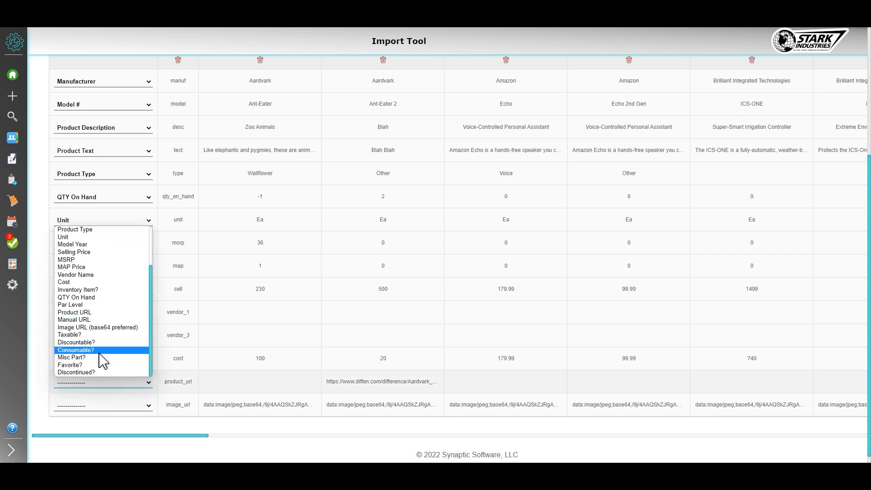
pyautogui.click(89, 312)
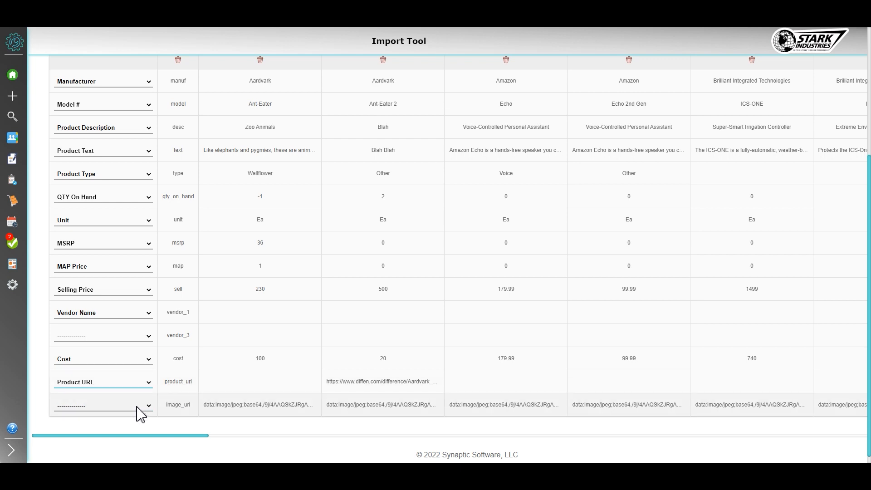
pyautogui.click(137, 407)
pyautogui.scroll(-3, 102, 384)
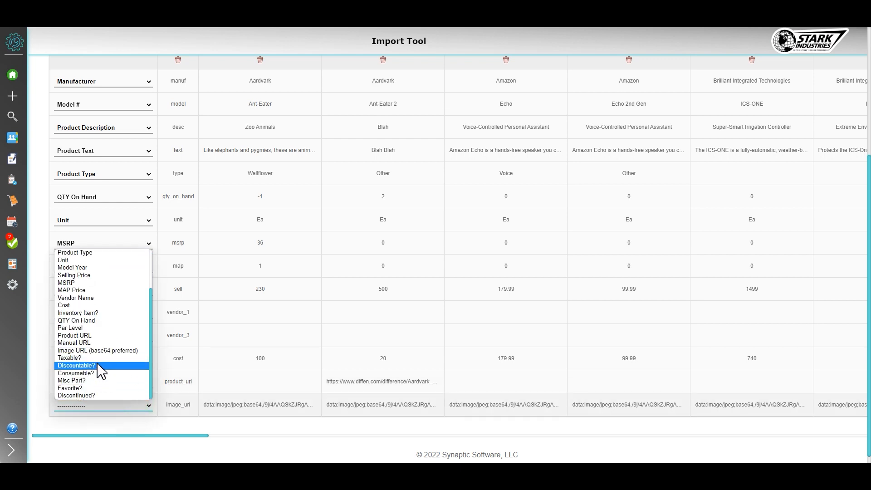
pyautogui.click(102, 350)
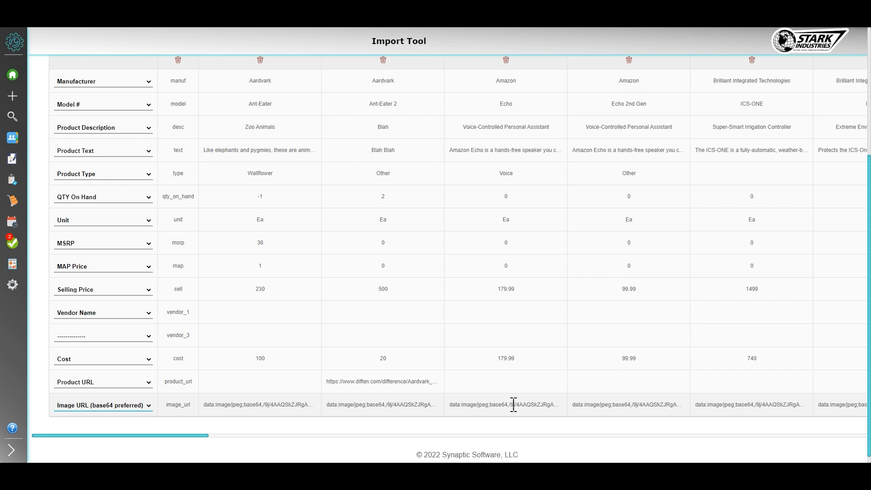
pyautogui.scroll(-1, 166, 410)
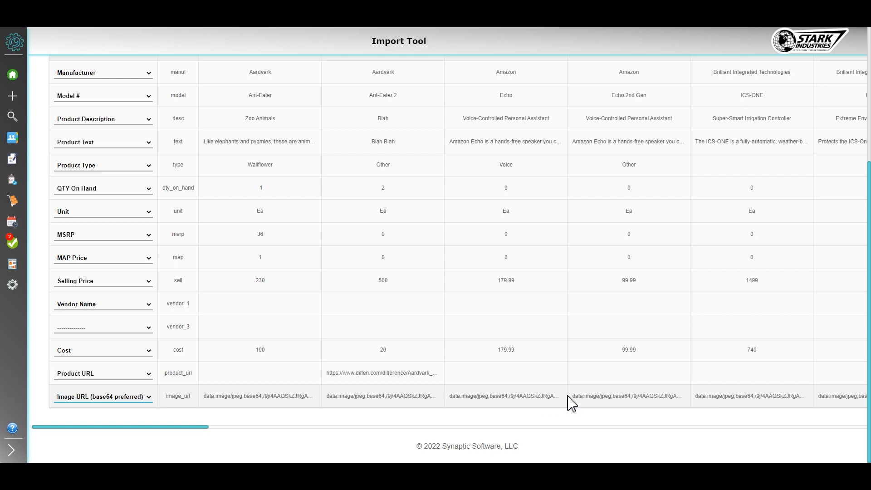
pyautogui.moveTo(452, 396); pyautogui.dragTo(556, 397)
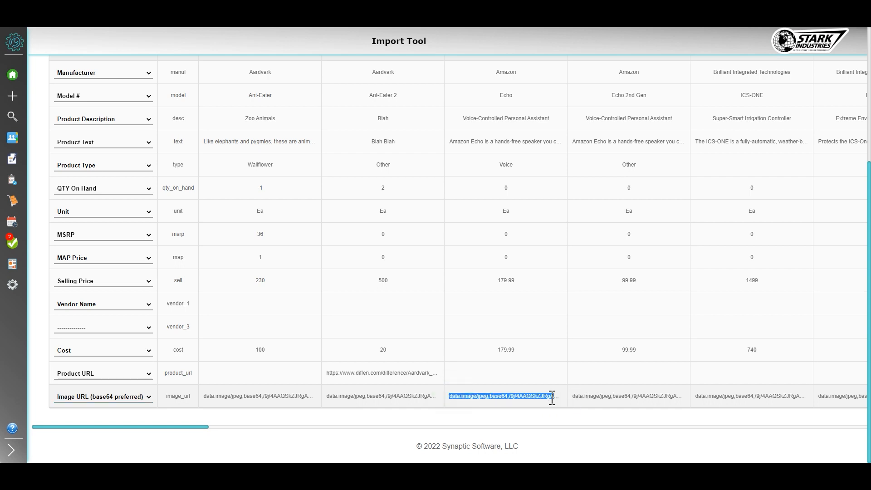
pyautogui.click(542, 396)
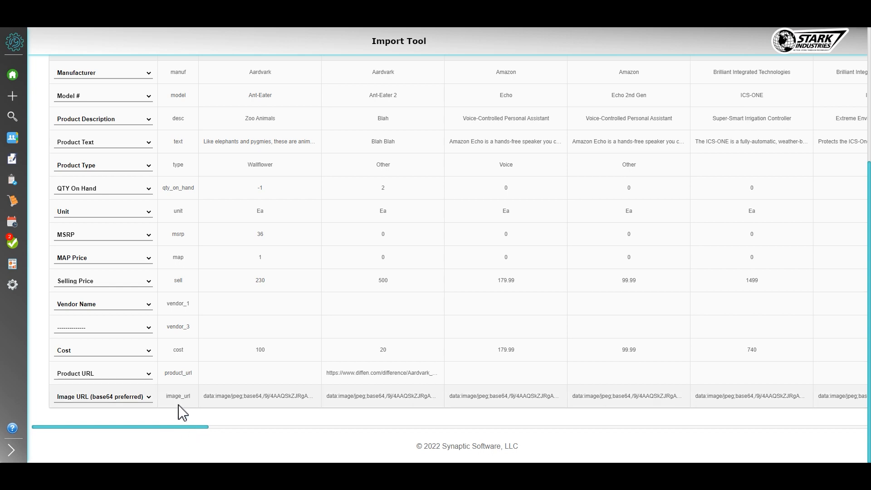
# Run the import of the mapped product data
pyautogui.scroll(3, 108, 347)
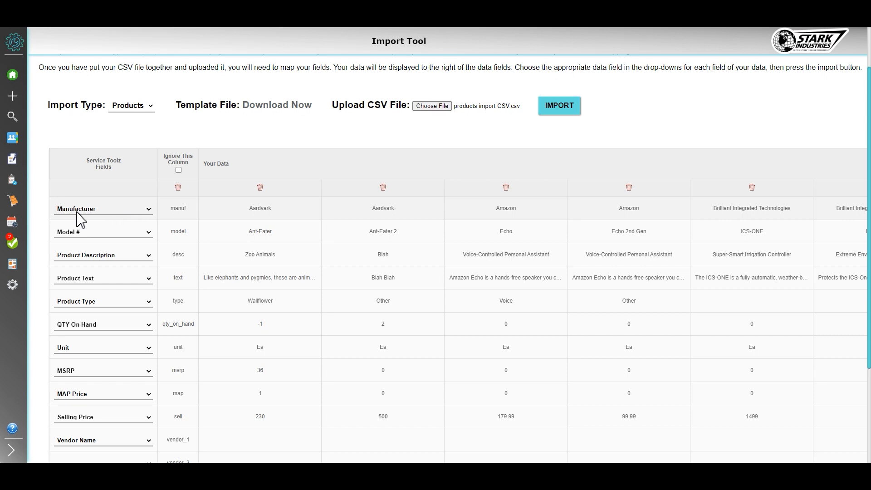
pyautogui.scroll(-1, 87, 254)
pyautogui.scroll(-2, 88, 254)
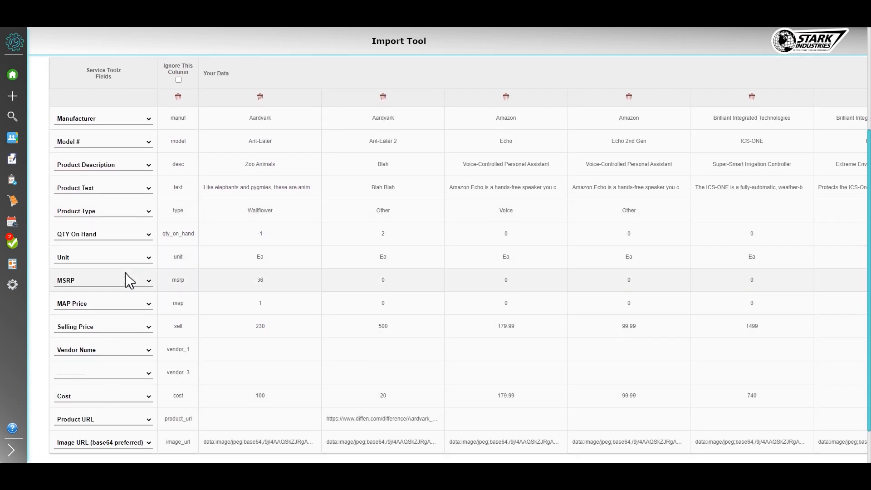
pyautogui.scroll(2, 129, 278)
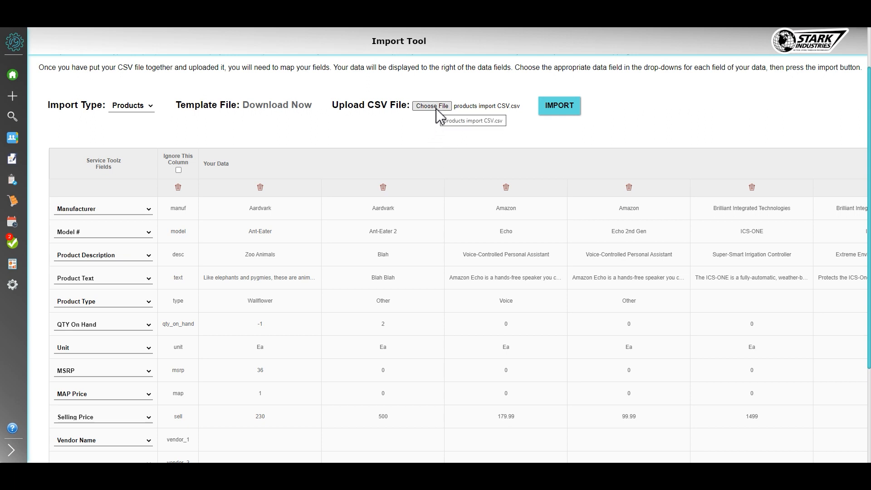
pyautogui.click(562, 109)
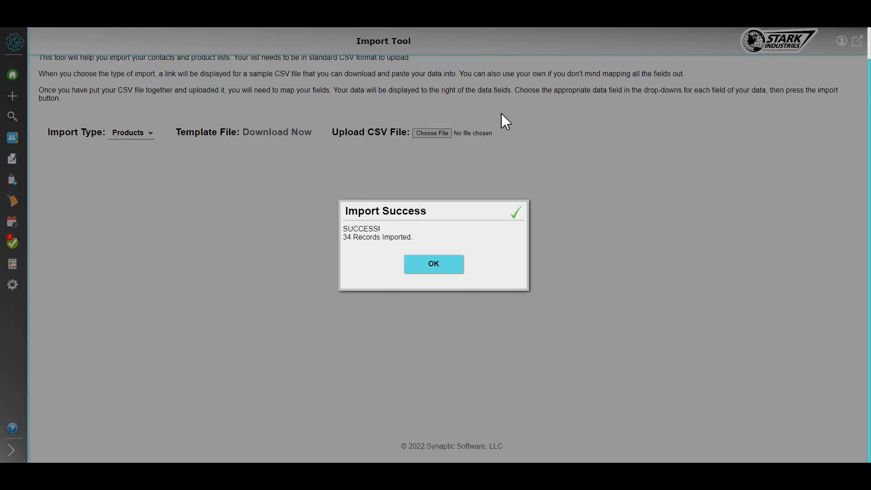
# Open the Edwards Signaling PAM-1 relay adapter from the product list and view its first vendor choices
pyautogui.click(434, 266)
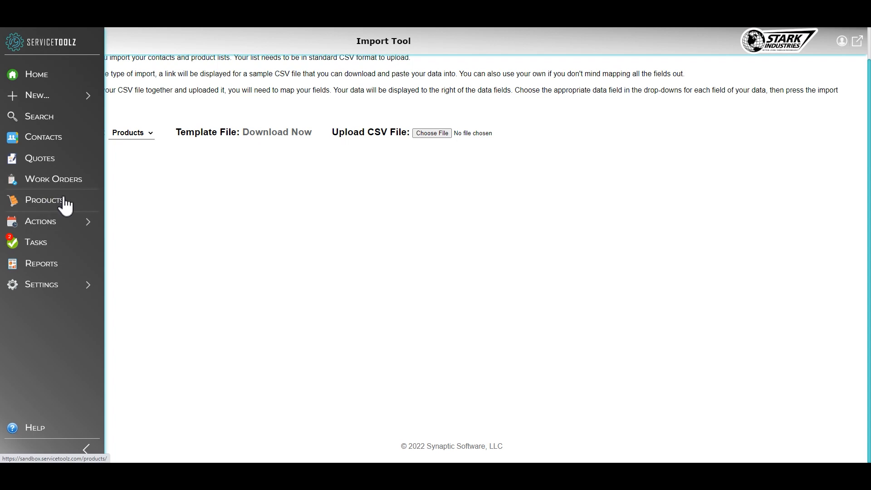
pyautogui.click(64, 203)
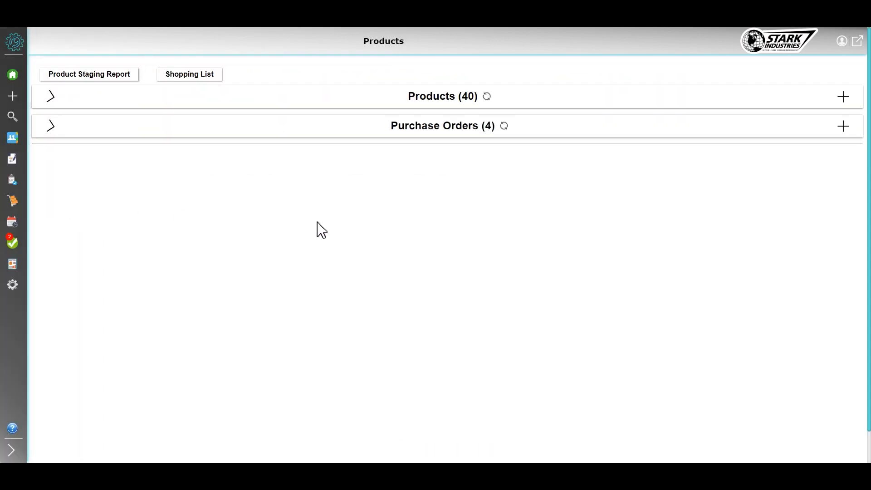
pyautogui.scroll(-1, 421, 231)
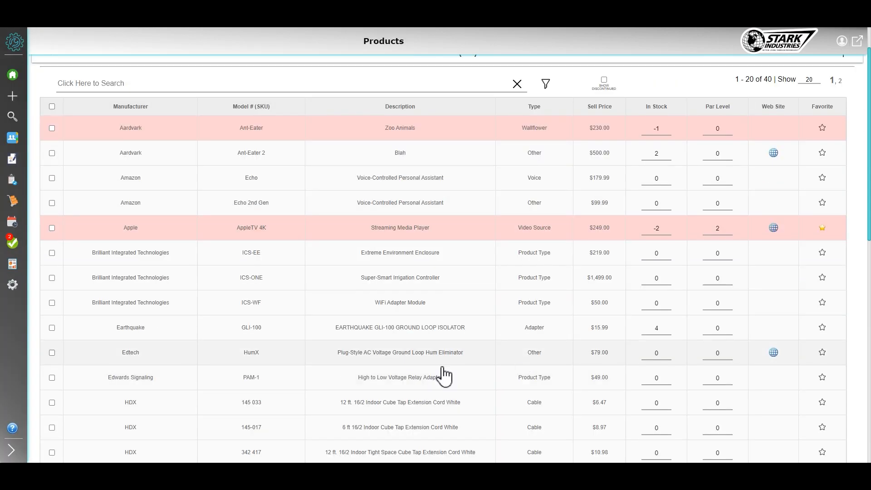
pyautogui.click(400, 380)
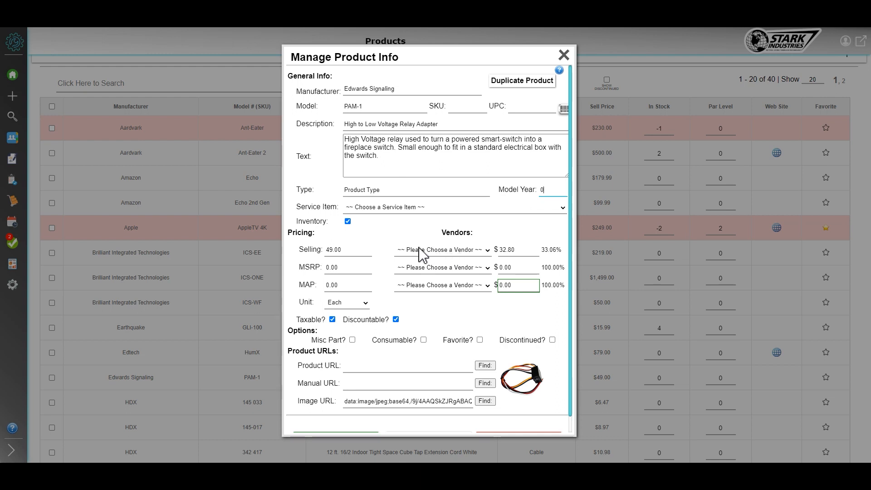
pyautogui.click(442, 249)
pyautogui.click(440, 250)
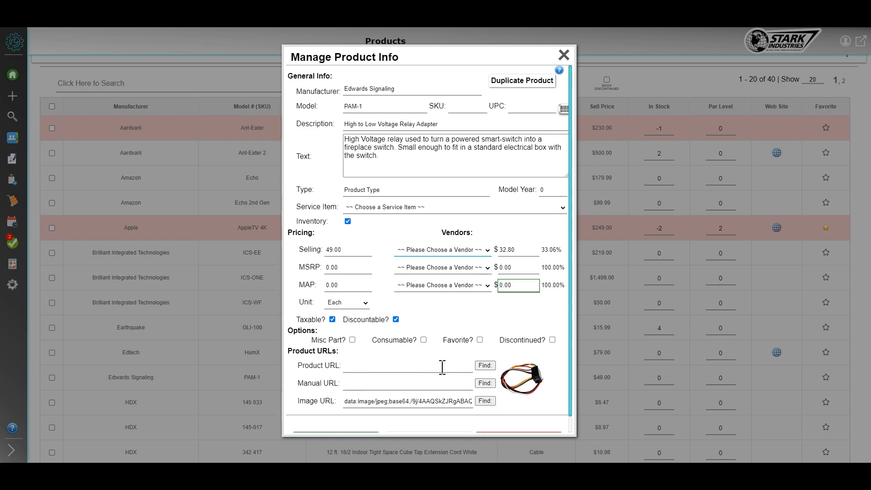
# Look up the PAM-1 on the web and copy the address of its edwards-signals.com page into the Product URL
pyautogui.click(485, 365)
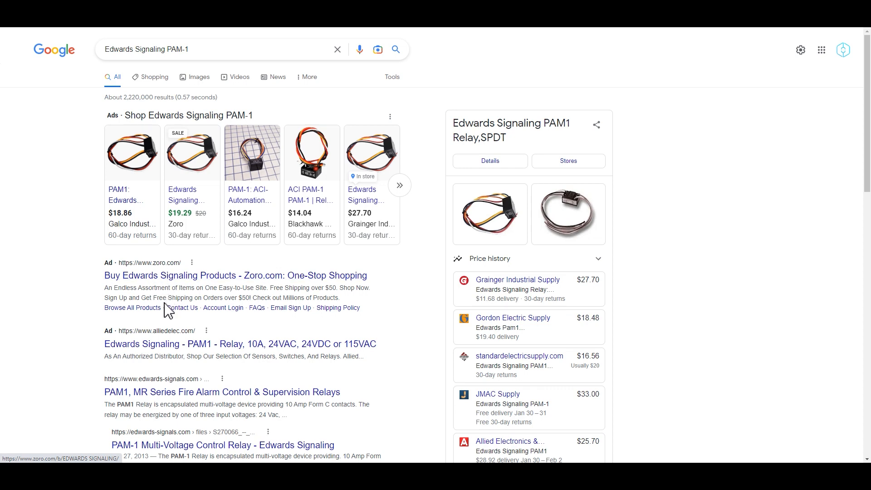
pyautogui.rightClick(168, 393)
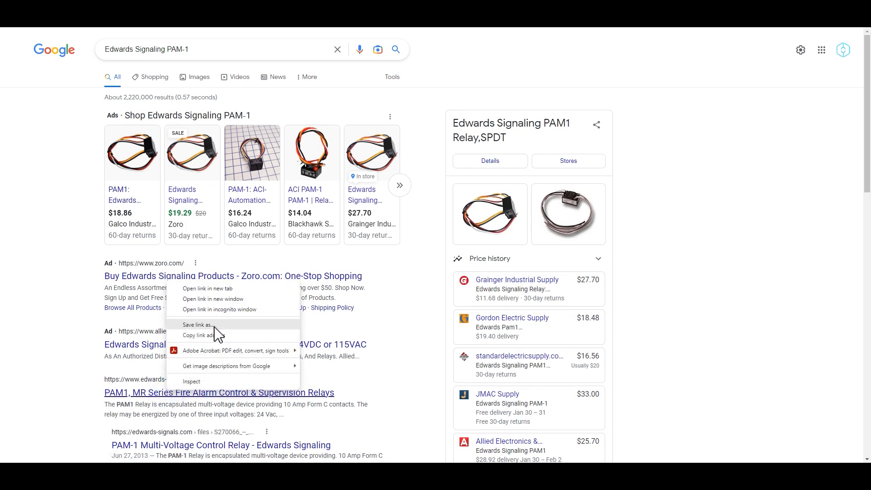
pyautogui.click(218, 334)
pyautogui.hotkey('ctrl', 'w')
pyautogui.click(404, 366)
pyautogui.hotkey('ctrl', 'v')
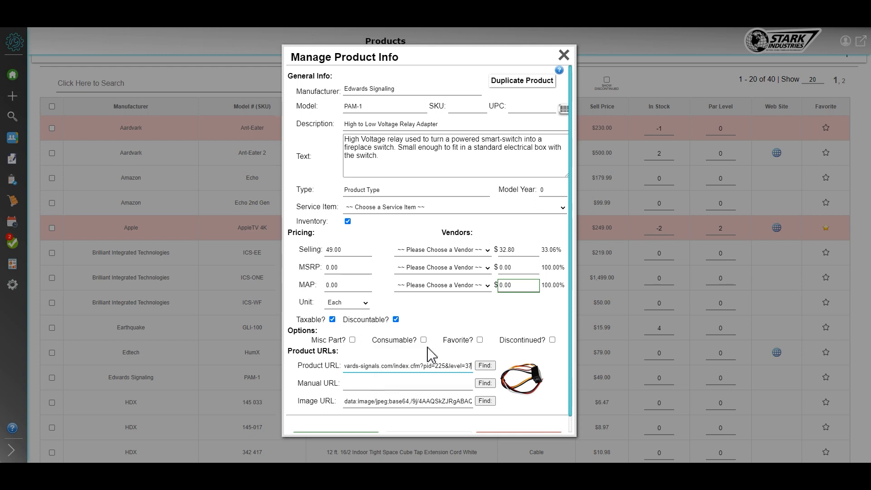
# Assign the Install Television service item to the PAM-1 product and save it
pyautogui.click(421, 208)
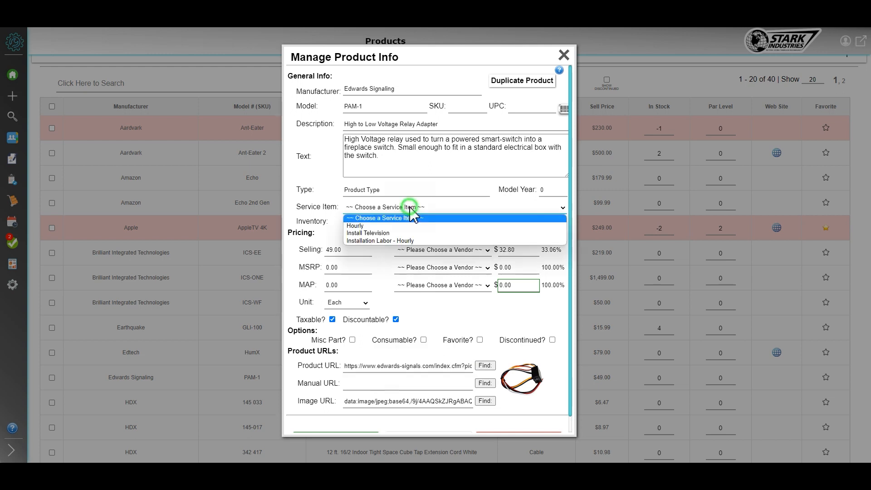
pyautogui.click(388, 233)
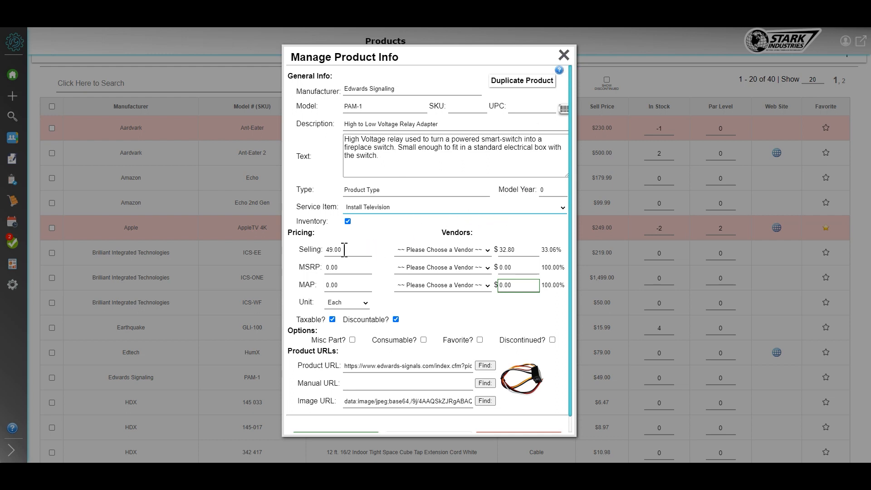
pyautogui.scroll(-1, 354, 424)
pyautogui.click(353, 423)
# Open the Sales and Configuration Quote from the list of quotes
pyautogui.moveTo(12, 186)
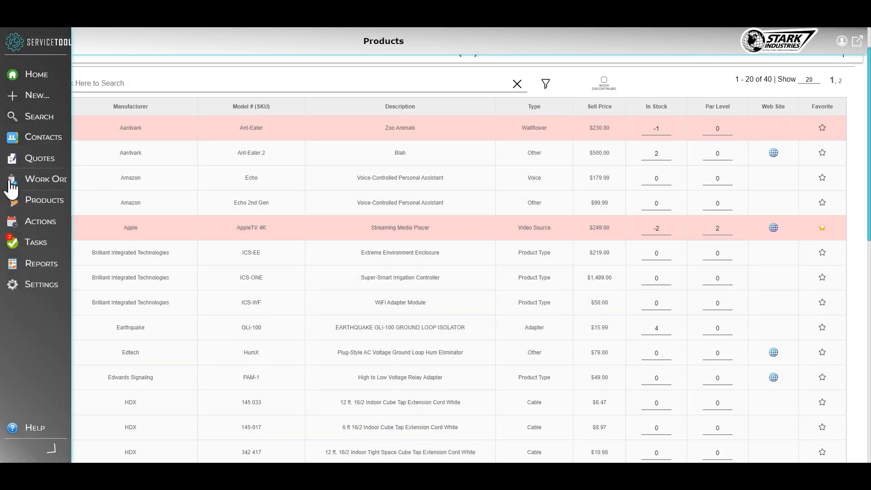
pyautogui.click(53, 158)
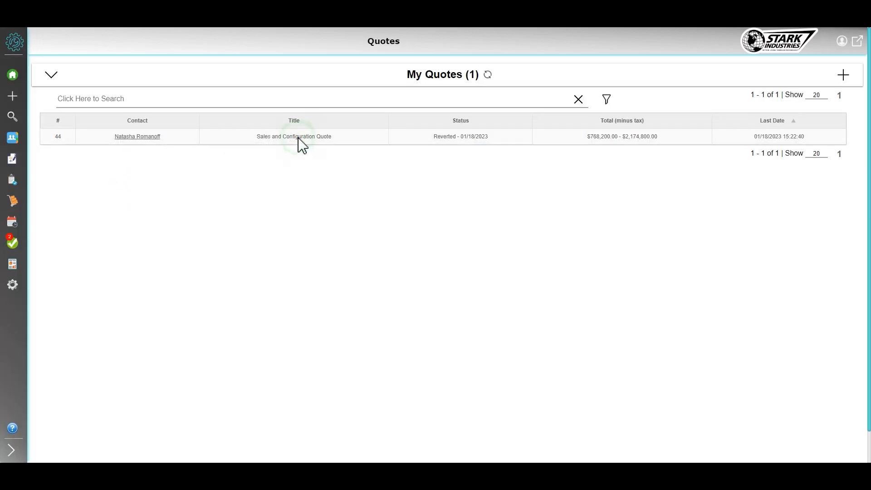
pyautogui.click(299, 139)
# Add the Edtech HumX hum eliminator product to the quote directly below the Complete Iron Man Package
pyautogui.scroll(-2, 428, 278)
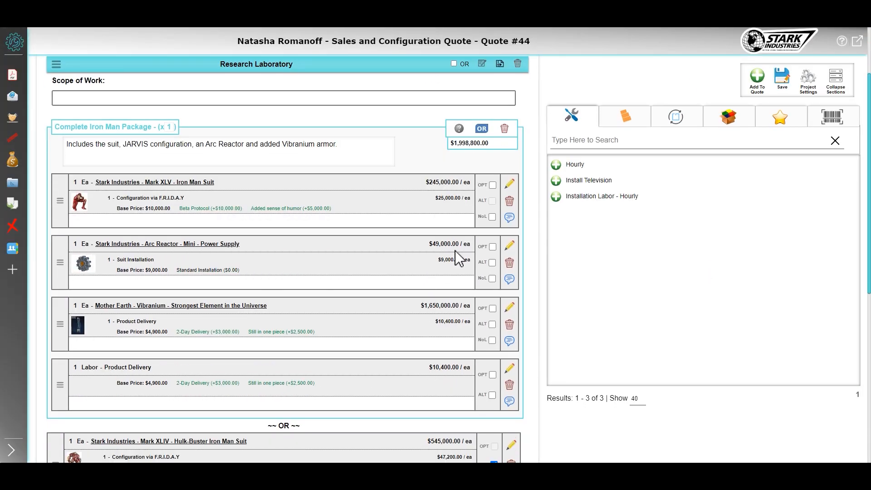
pyautogui.scroll(-1, 458, 259)
pyautogui.click(624, 118)
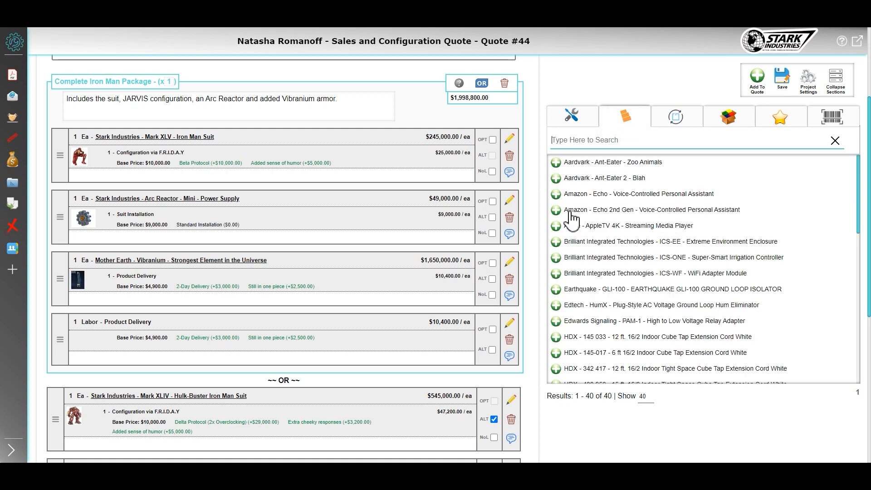
pyautogui.scroll(-1, 578, 317)
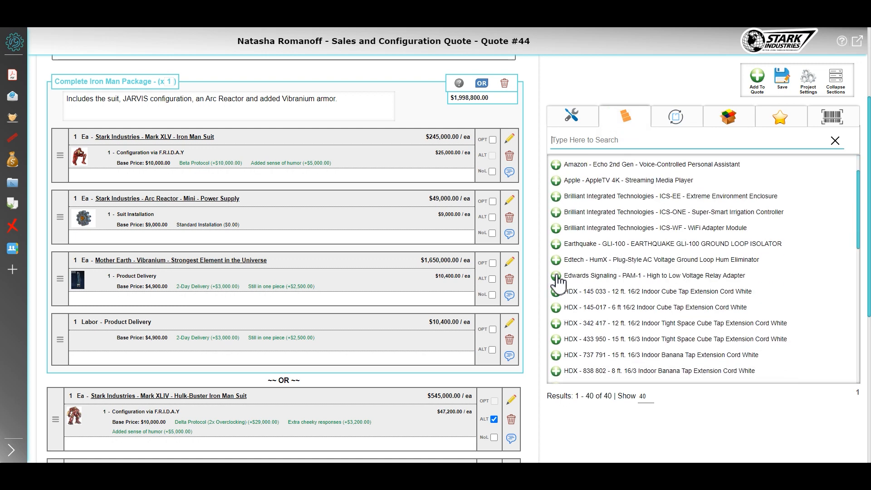
pyautogui.moveTo(559, 267)
pyautogui.moveTo(560, 267); pyautogui.dragTo(243, 385)
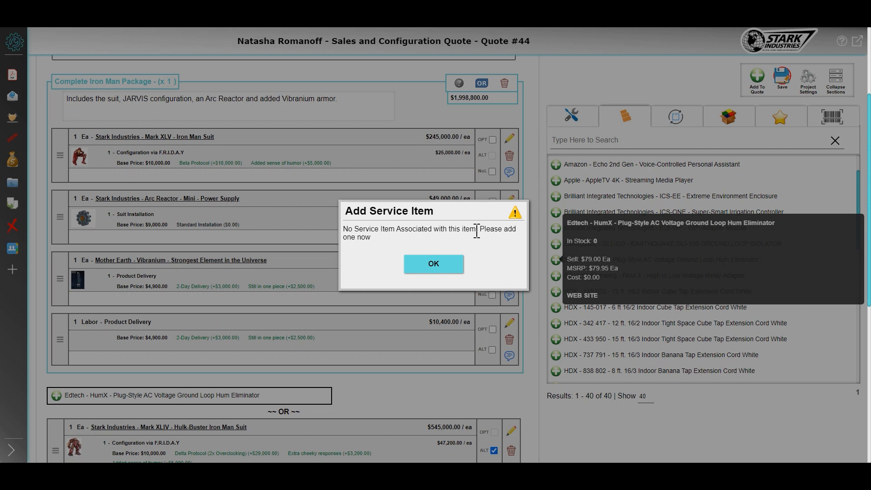
# Assign the Installation Labor - Hourly service item to the HumX product
pyautogui.click(434, 267)
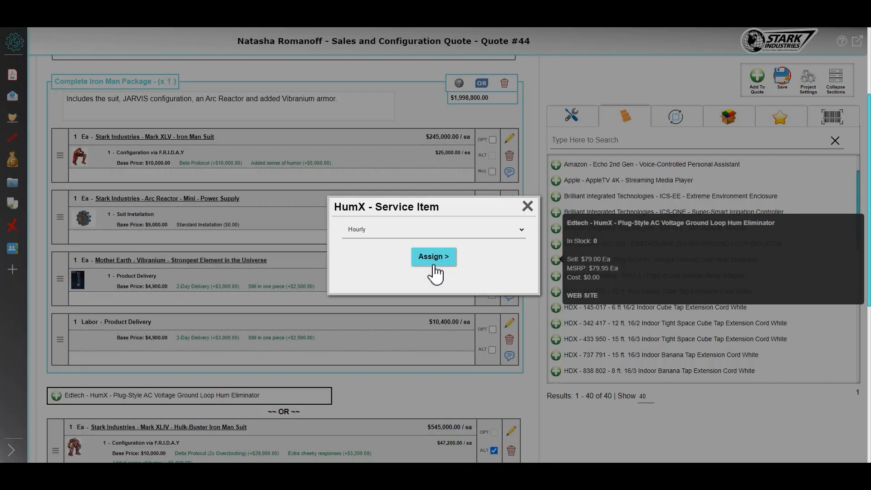
pyautogui.click(424, 232)
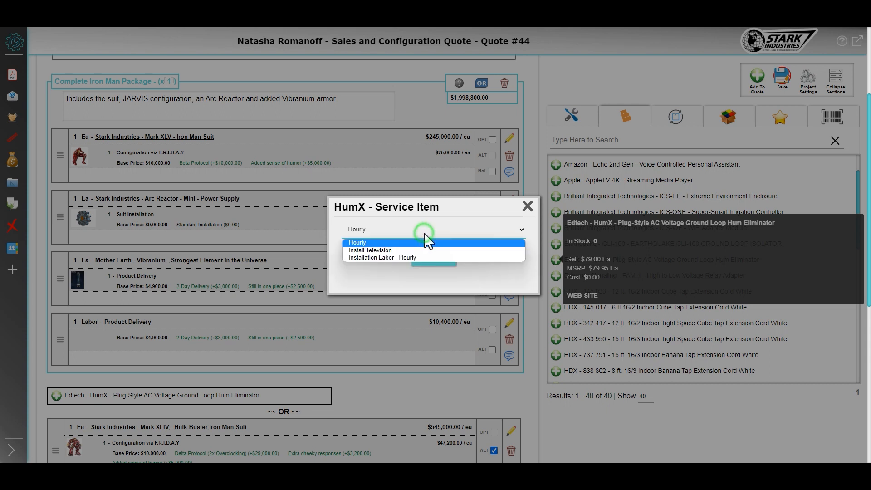
pyautogui.click(405, 257)
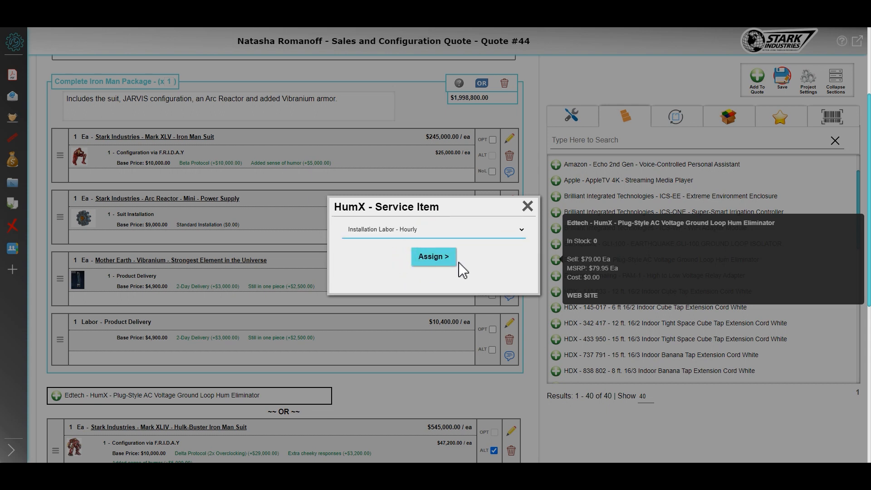
pyautogui.click(433, 257)
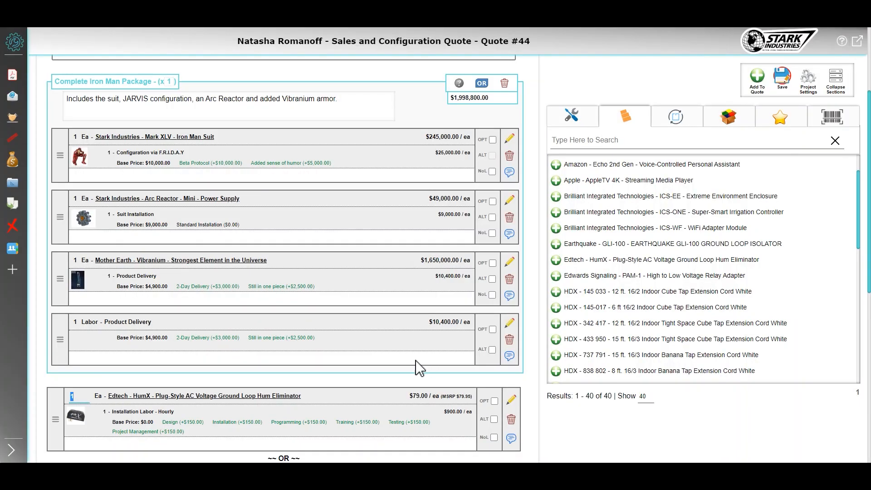
# Check the service item stored for the Edtech HumX in its product list entry, leaving the entry unedited
pyautogui.scroll(-3, 245, 324)
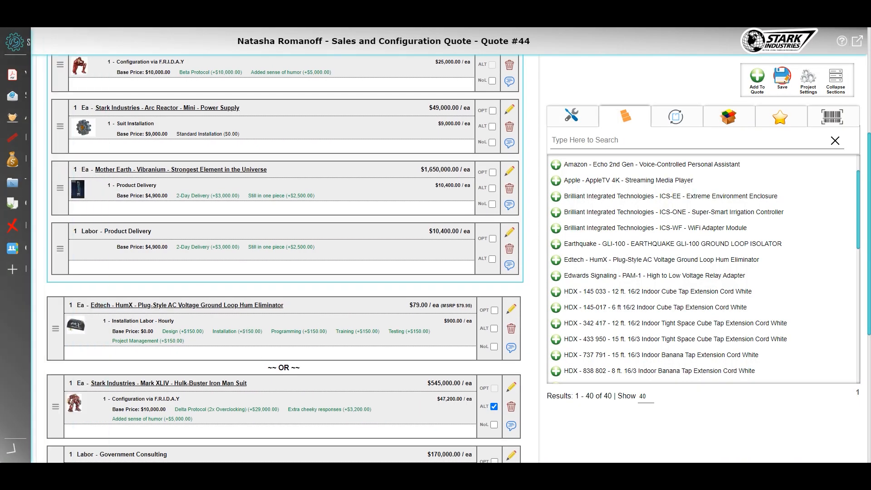
pyautogui.click(10, 226)
pyautogui.click(44, 200)
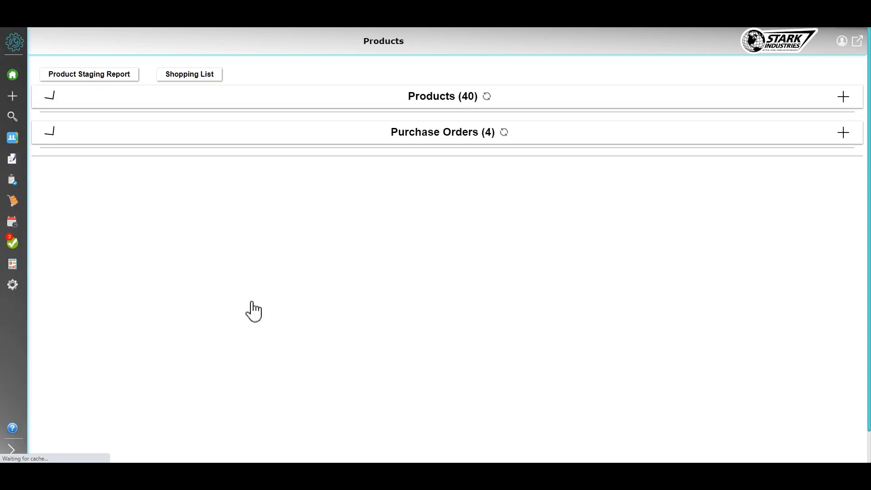
pyautogui.scroll(-1, 372, 365)
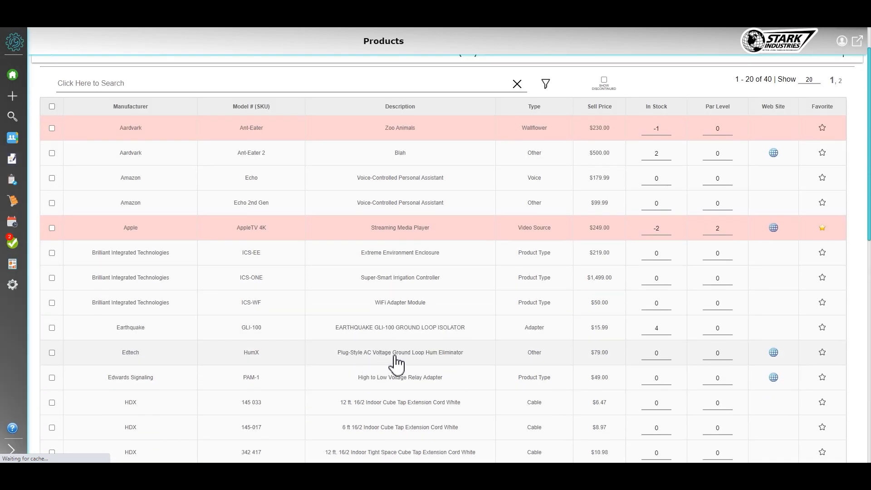
pyautogui.click(424, 358)
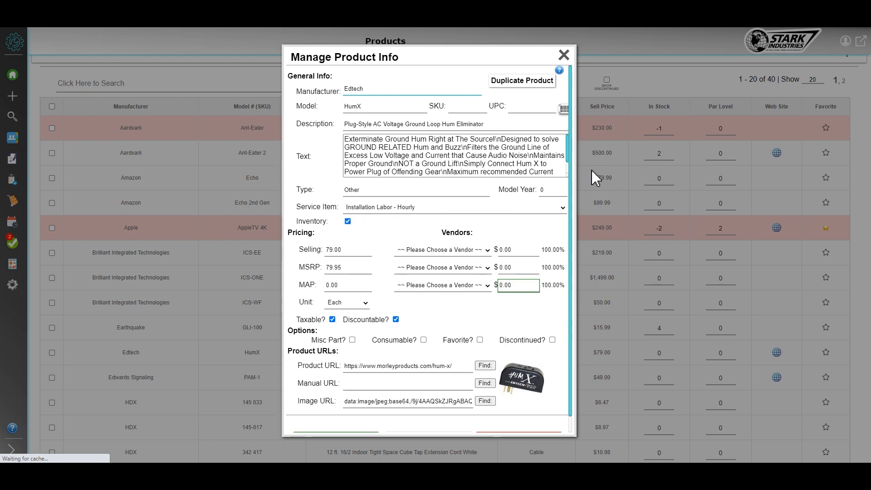
pyautogui.click(564, 55)
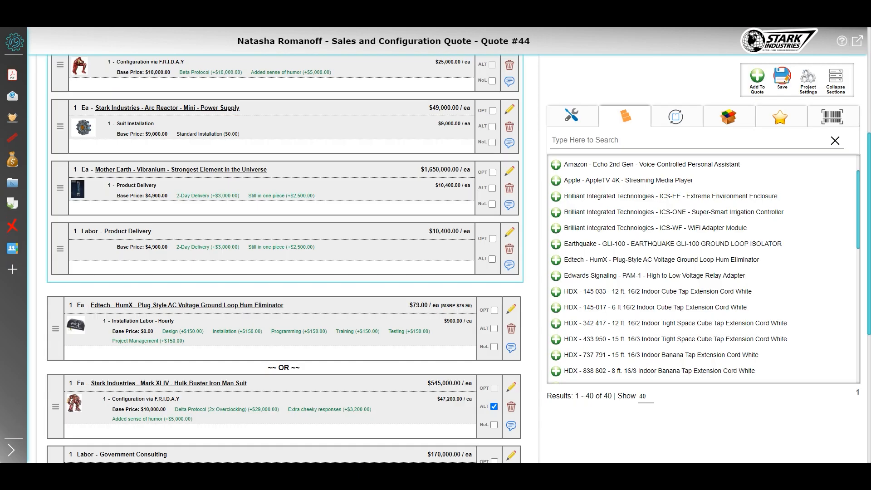
# Set the MSRP of the quote's HumX item to 79.00 and overwrite the product's database entry with it
pyautogui.click(512, 309)
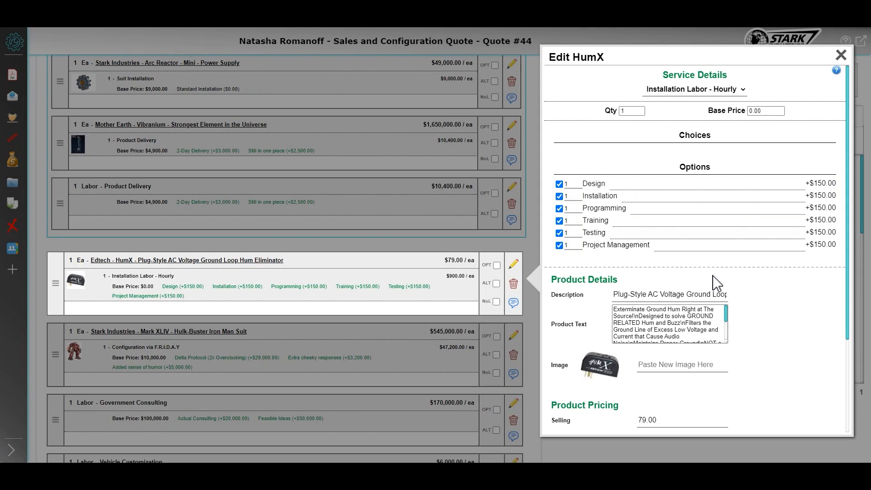
pyautogui.scroll(-3, 730, 318)
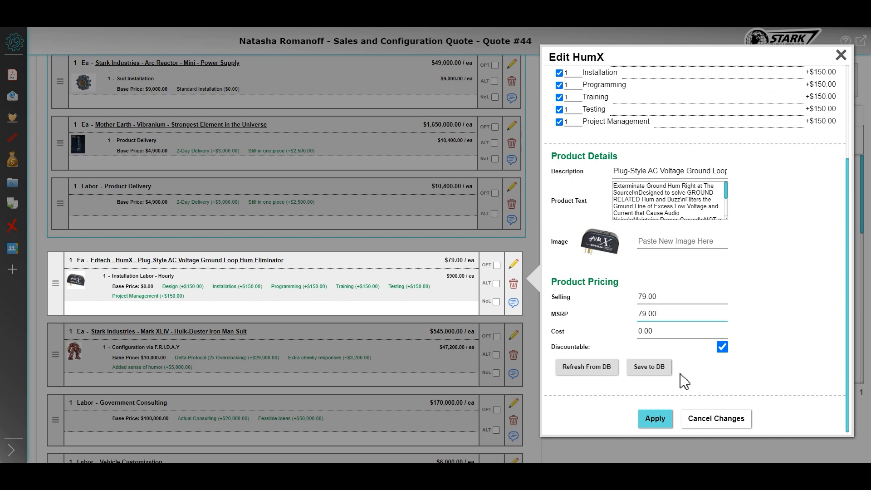
pyautogui.click(653, 368)
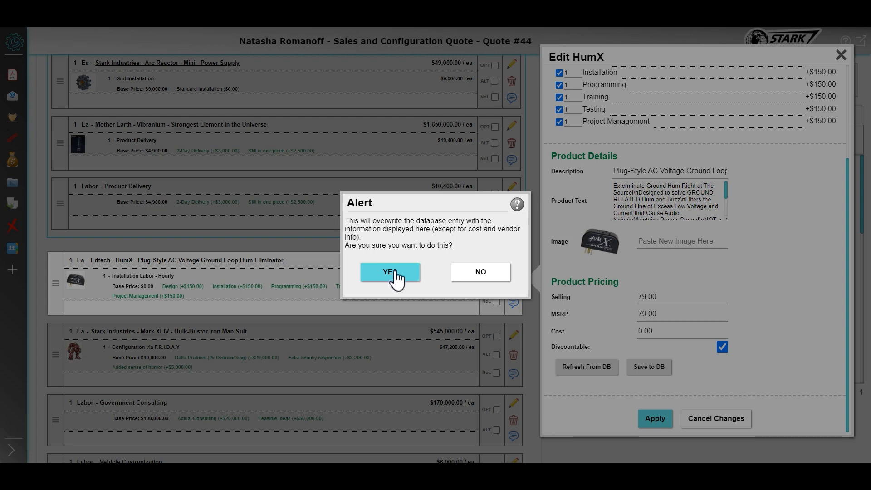
pyautogui.click(395, 275)
pyautogui.click(425, 263)
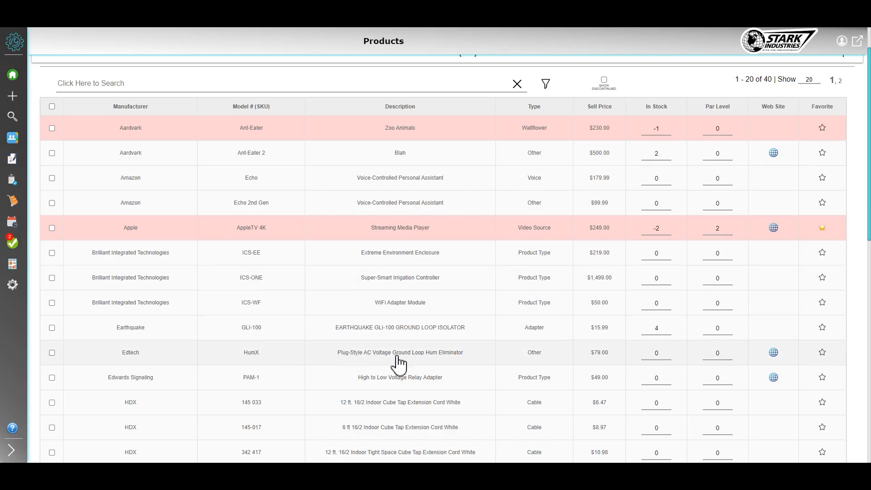
# Check the HumX's stored MSRP in the product list and apply the changes to the quote item
pyautogui.click(400, 362)
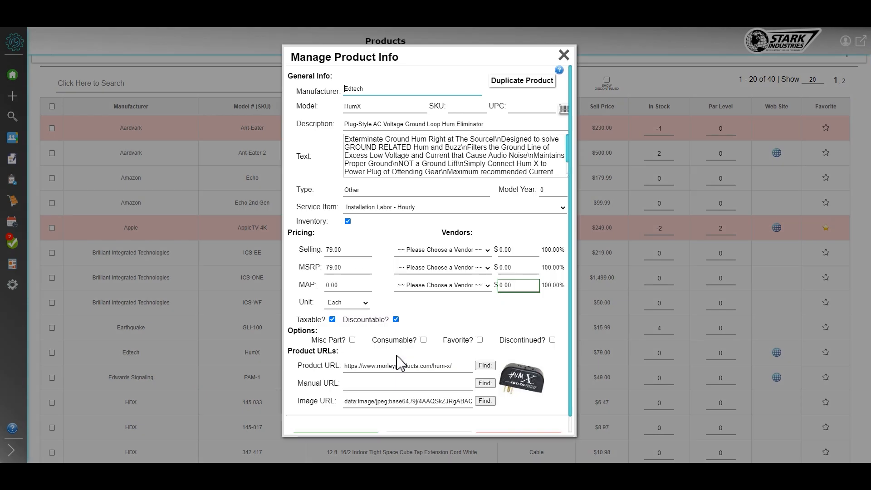
pyautogui.doubleClick(345, 268)
pyautogui.click(564, 55)
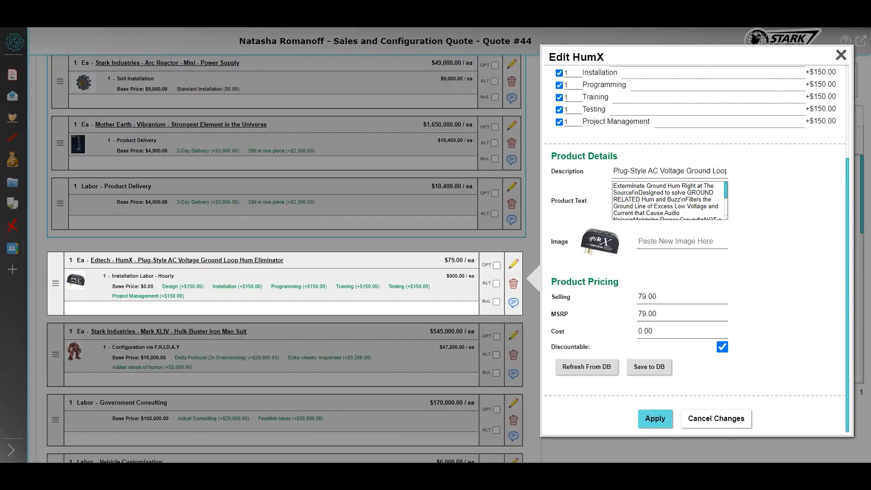
pyautogui.click(656, 416)
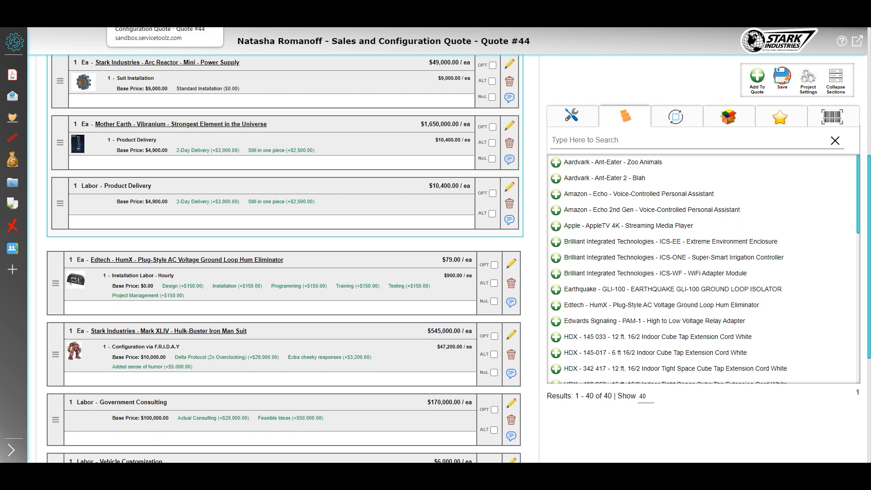
# Open the Import Tool and set the import type to Contacts
pyautogui.click(207, 3)
pyautogui.click(481, 70)
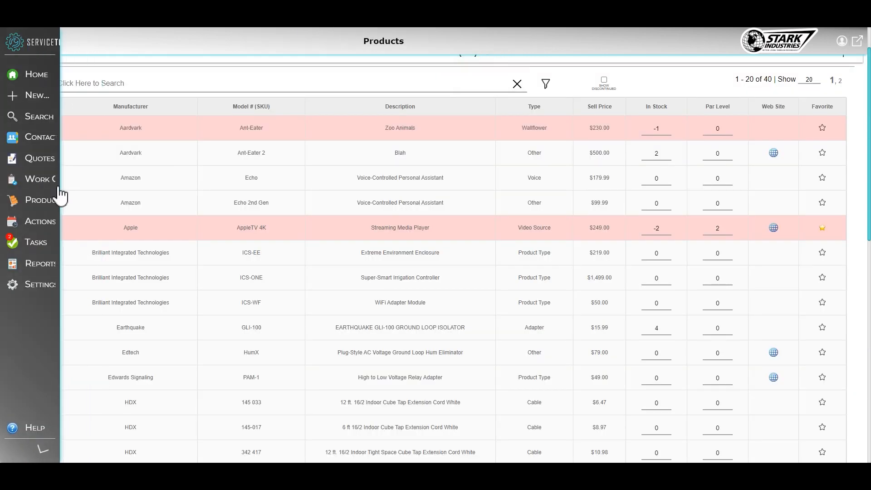
pyautogui.moveTo(61, 286)
pyautogui.click(143, 329)
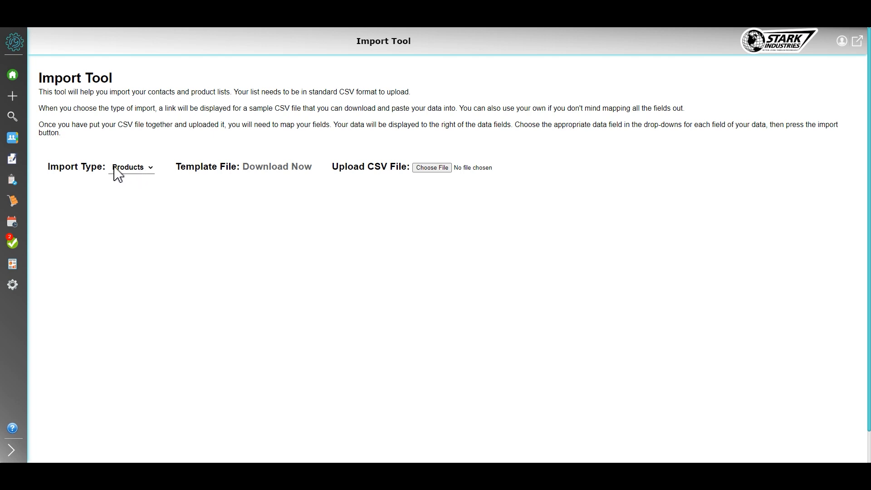
pyautogui.click(130, 169)
pyautogui.click(127, 188)
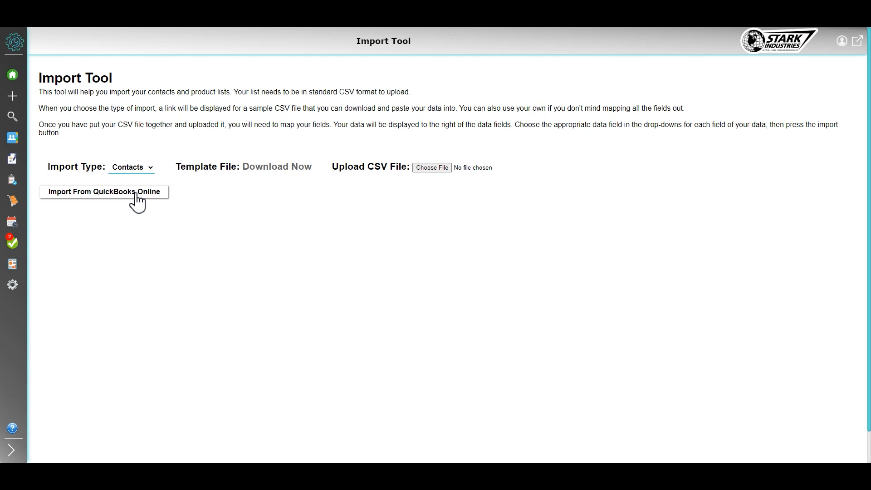
# Load the contacts from QuickBooks Online and review their mapped name, phone, email and address fields
pyautogui.click(137, 193)
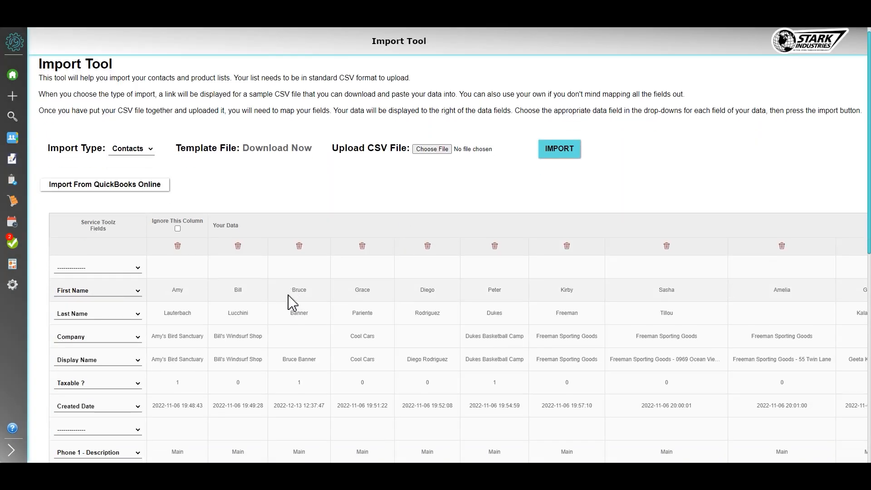
pyautogui.scroll(-3, 300, 290)
pyautogui.scroll(-1, 202, 177)
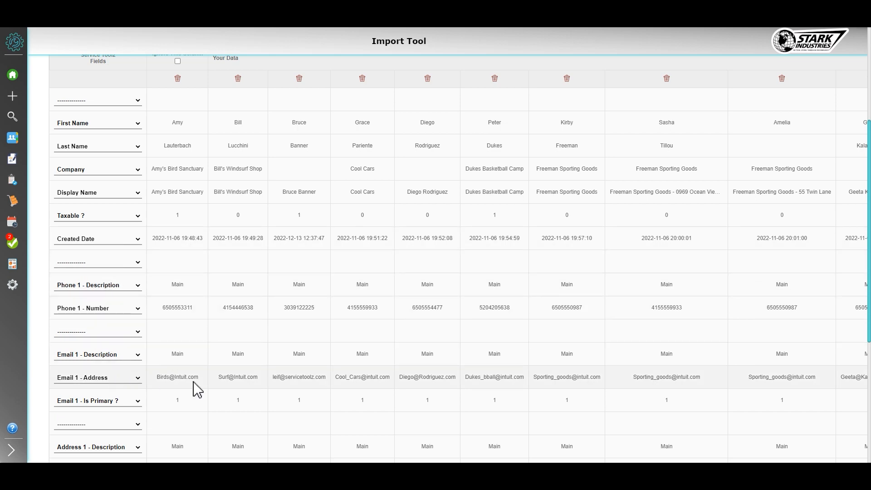
pyautogui.hscroll(1, 304, 288)
pyautogui.hscroll(2, 305, 288)
pyautogui.hscroll(-3, 306, 290)
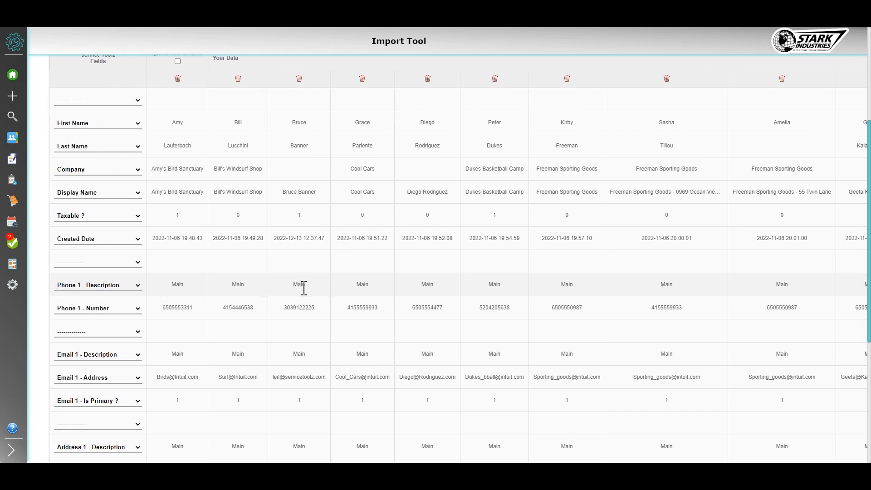
pyautogui.scroll(3, 303, 287)
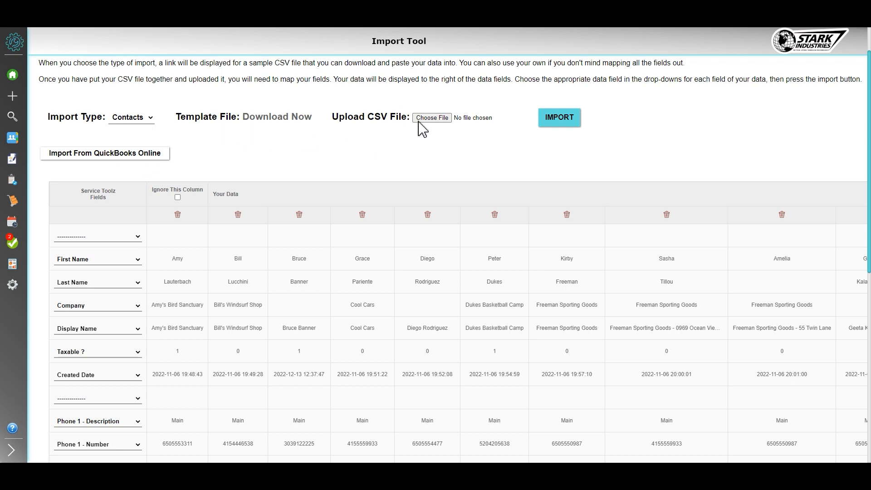
# Upload contacts import CSV.csv as the contact source and ignore its header column
pyautogui.click(434, 120)
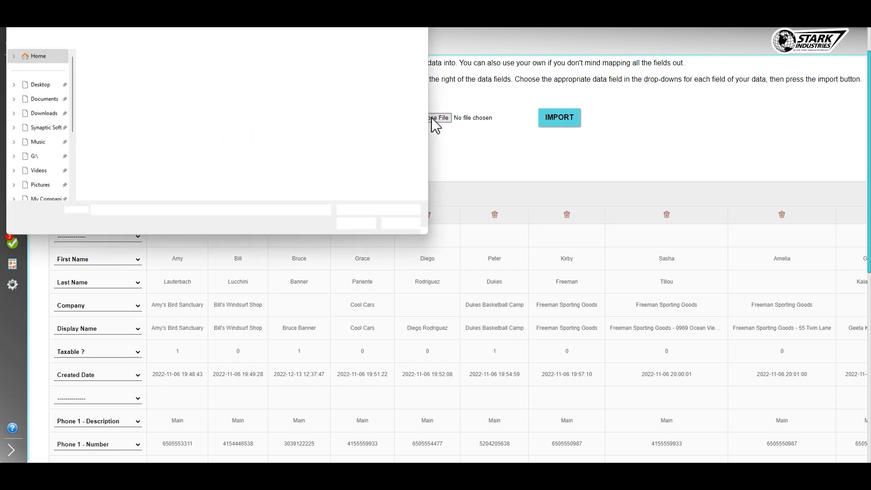
pyautogui.doubleClick(119, 65)
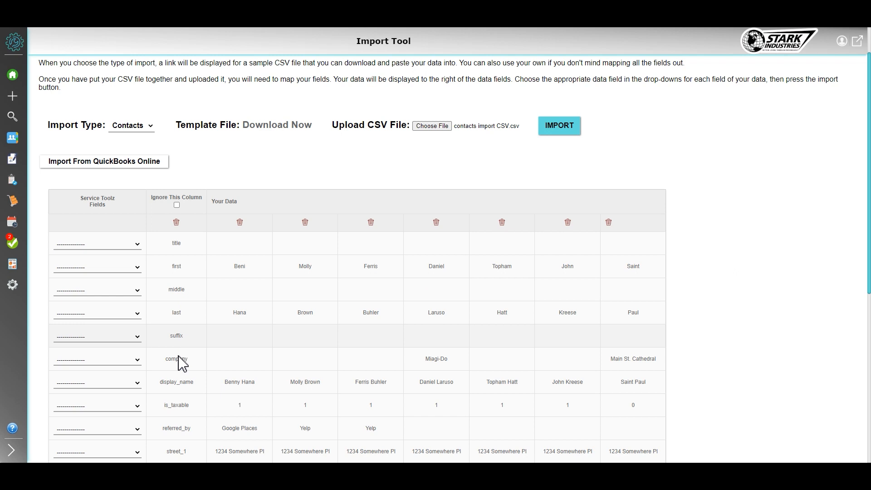
pyautogui.click(176, 205)
# Map the first row to First Name and the last row to Last Name
pyautogui.scroll(-1, 186, 241)
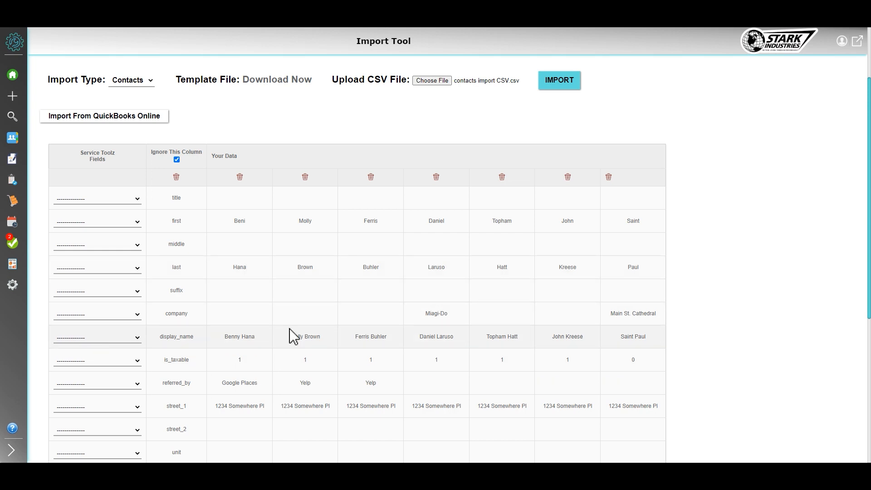
pyautogui.click(111, 222)
pyautogui.click(103, 248)
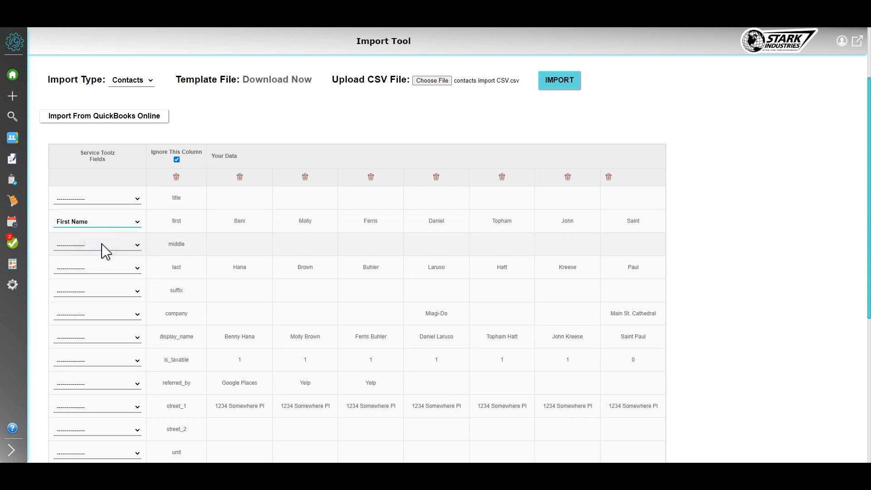
pyautogui.click(101, 268)
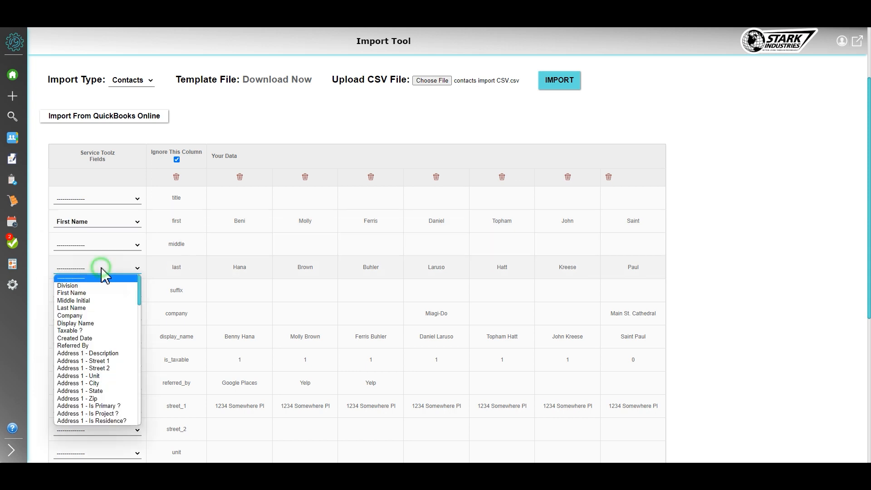
pyautogui.click(97, 306)
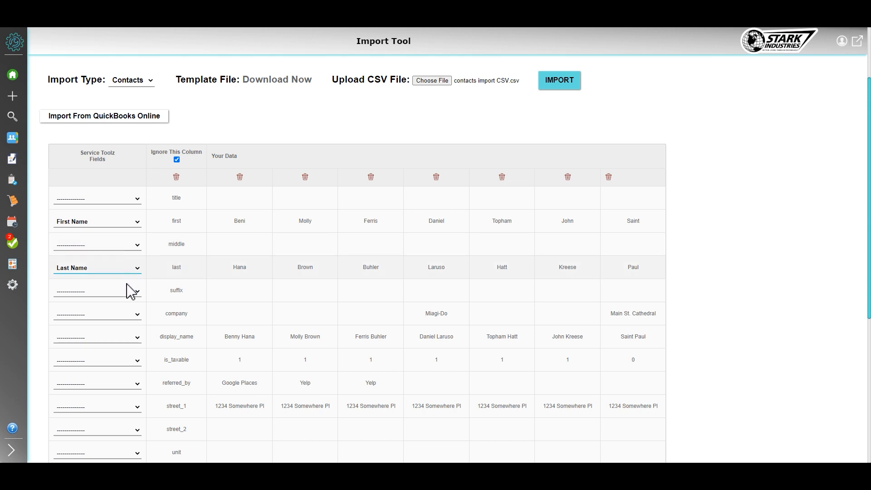
# Map the company row to Company and the display_name row to Display Name
pyautogui.click(124, 318)
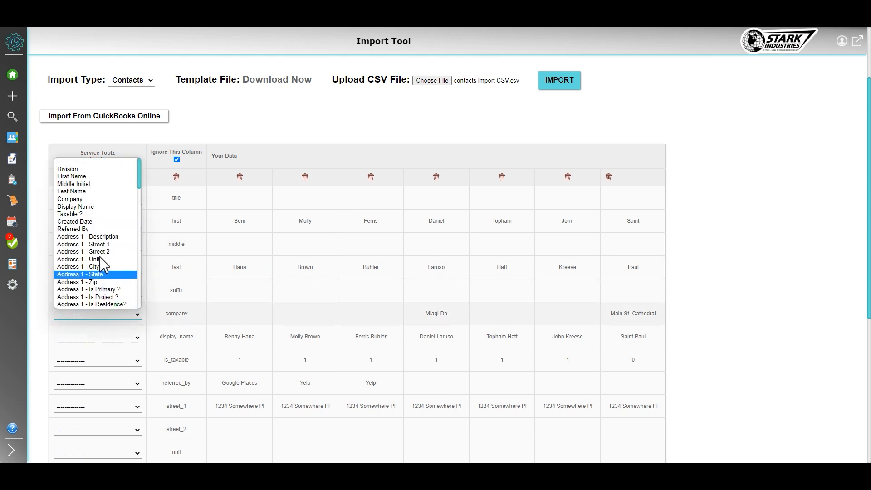
pyautogui.click(92, 202)
pyautogui.click(129, 338)
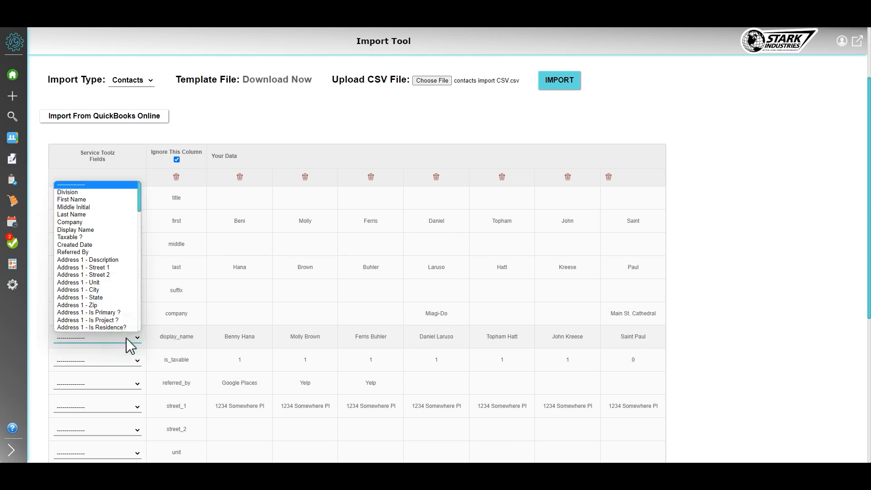
pyautogui.click(107, 229)
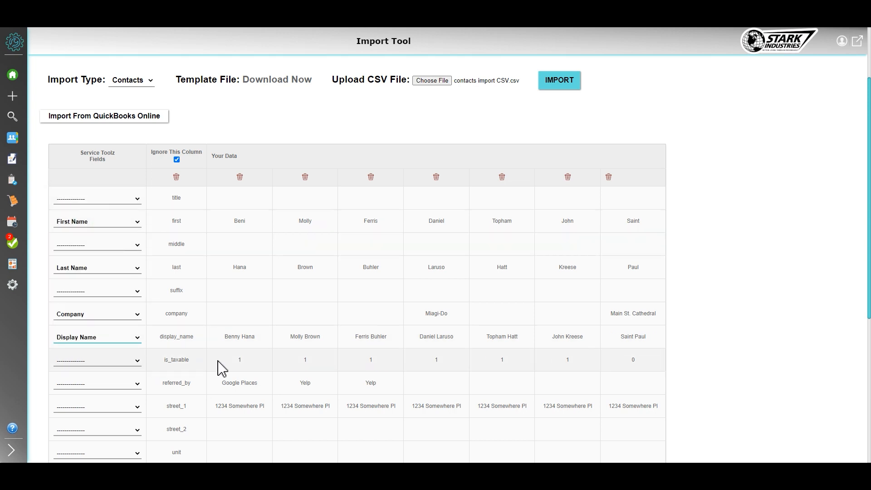
# Map the is_taxable row to Taxable ? and the referred_by row to Referred By
pyautogui.click(113, 361)
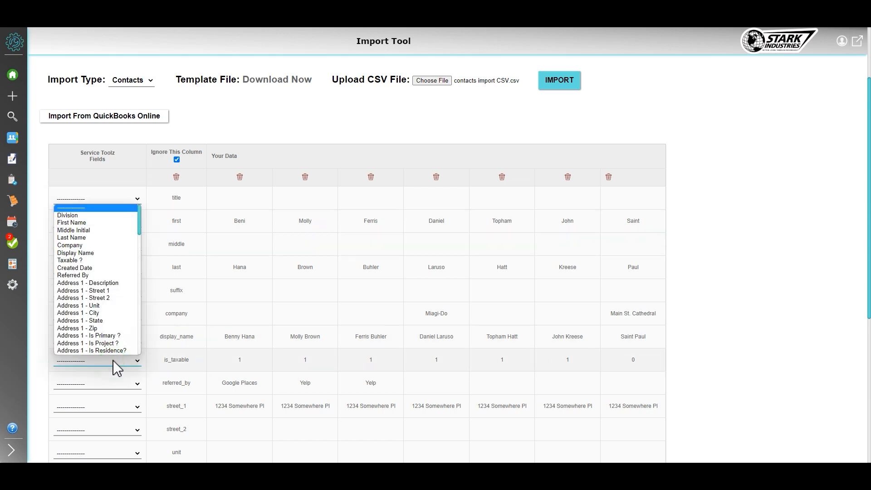
pyautogui.click(102, 261)
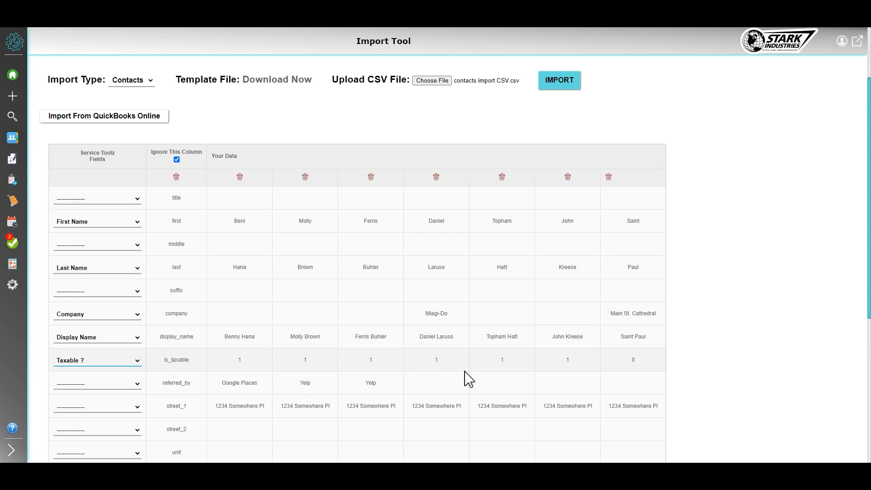
pyautogui.click(114, 386)
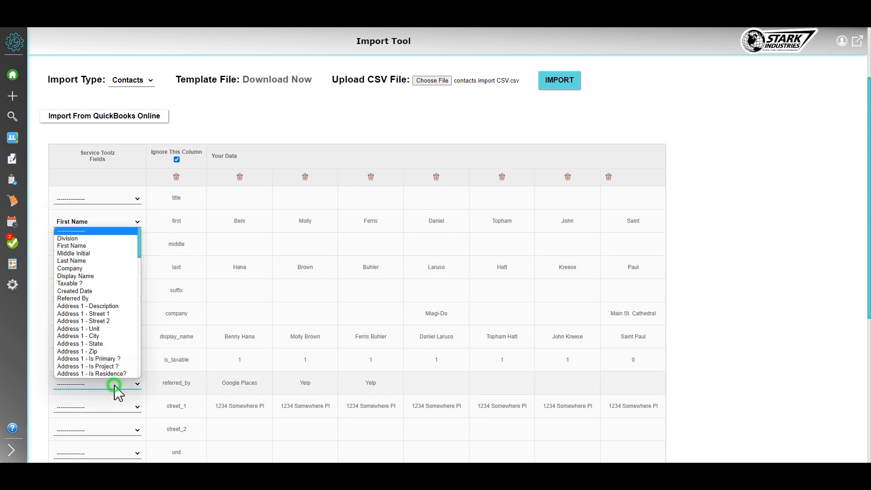
pyautogui.click(104, 298)
# Map the street_1 row to Address 1 - Street 1
pyautogui.scroll(-3, 156, 389)
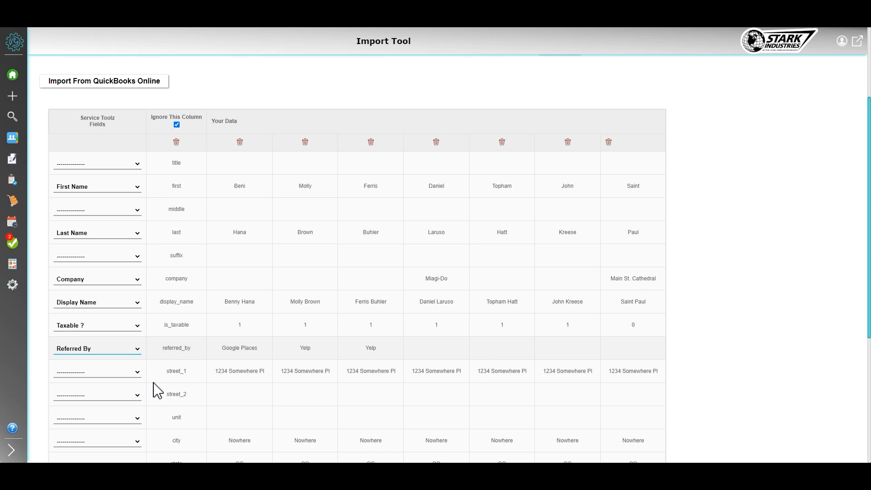
pyautogui.click(119, 280)
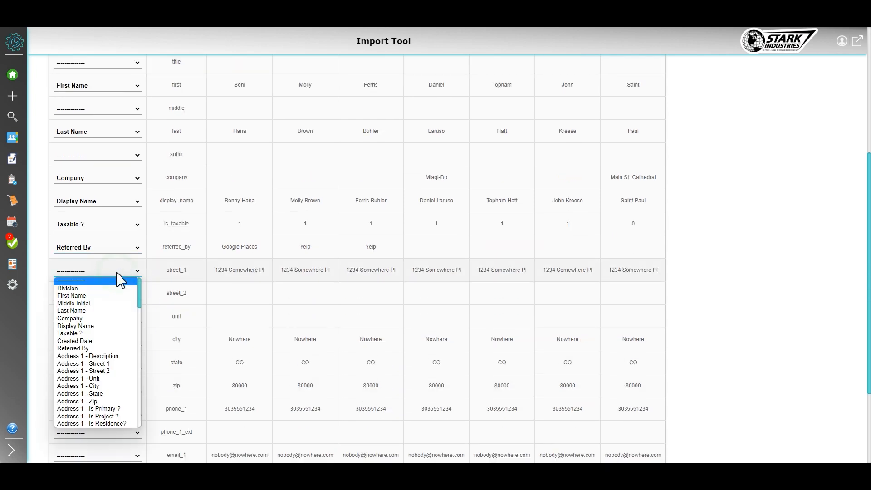
pyautogui.click(182, 272)
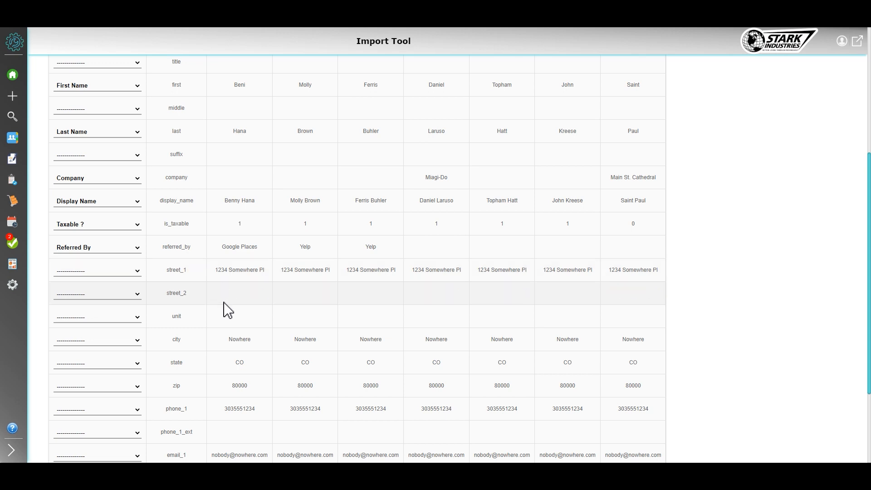
pyautogui.scroll(-1, 212, 300)
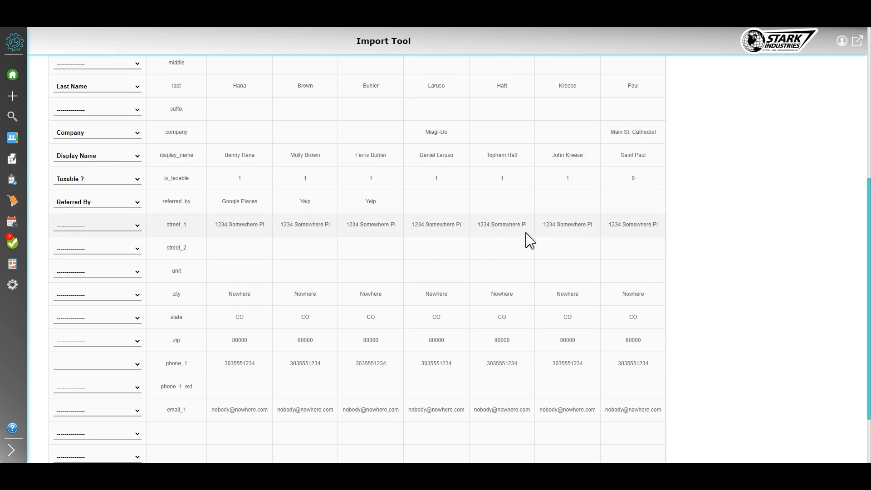
pyautogui.click(105, 235)
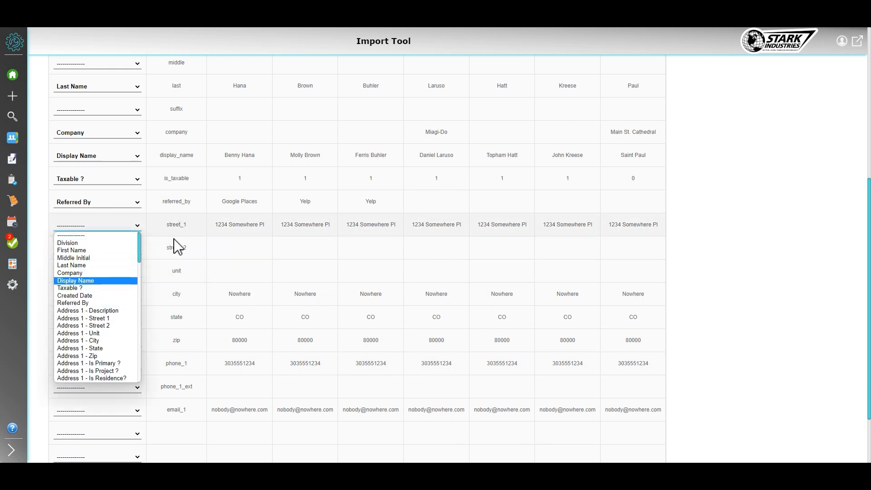
pyautogui.click(107, 319)
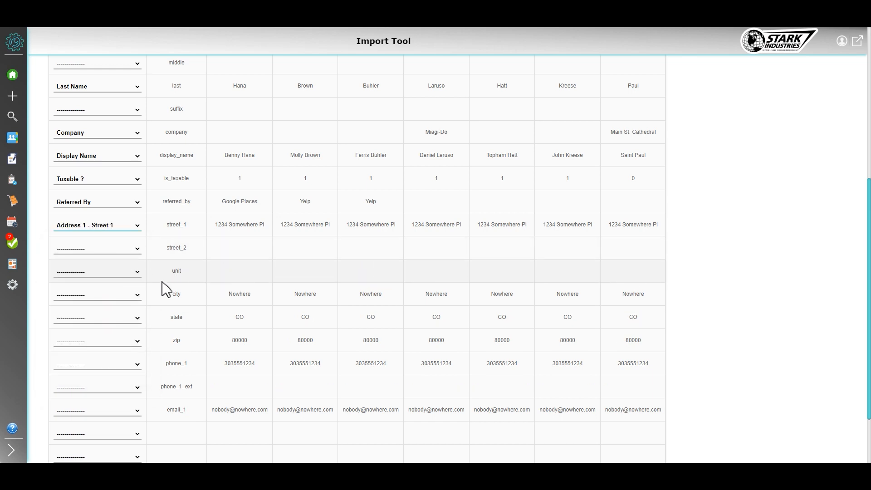
# Map the city, state and zip rows to Address 1 - City, Address 1 - State and Address 1 - Zip
pyautogui.click(134, 296)
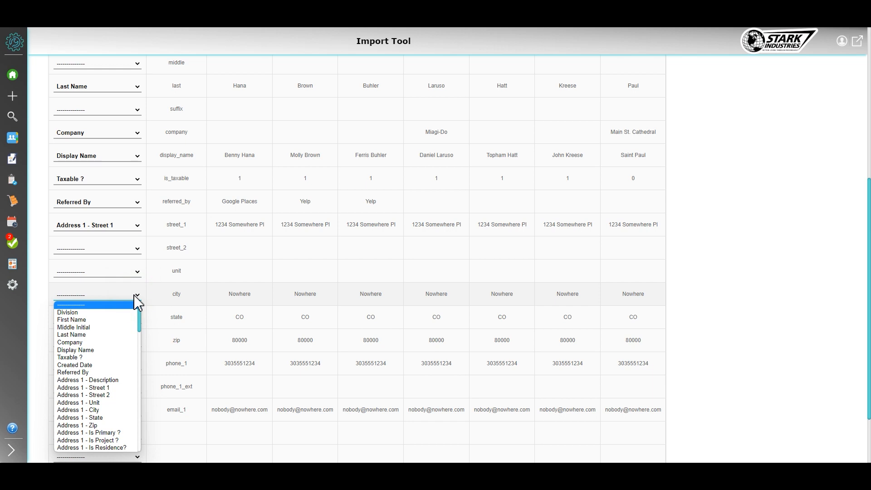
pyautogui.click(104, 411)
pyautogui.click(135, 319)
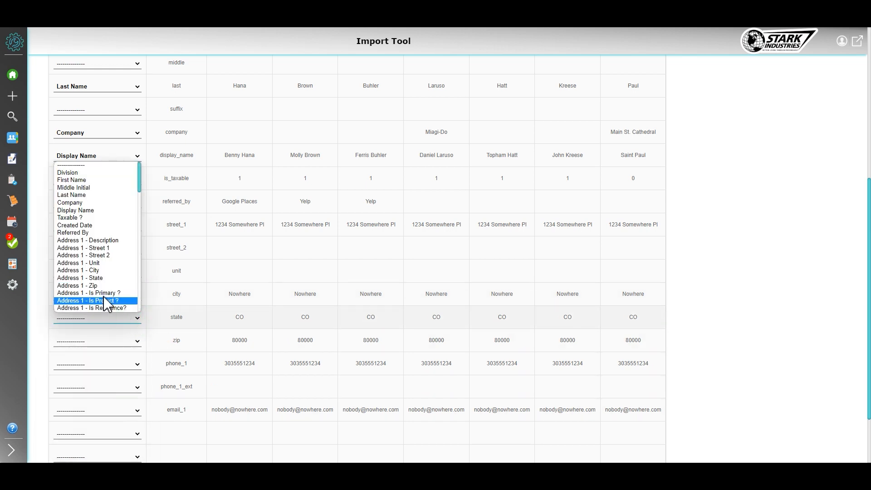
pyautogui.click(107, 279)
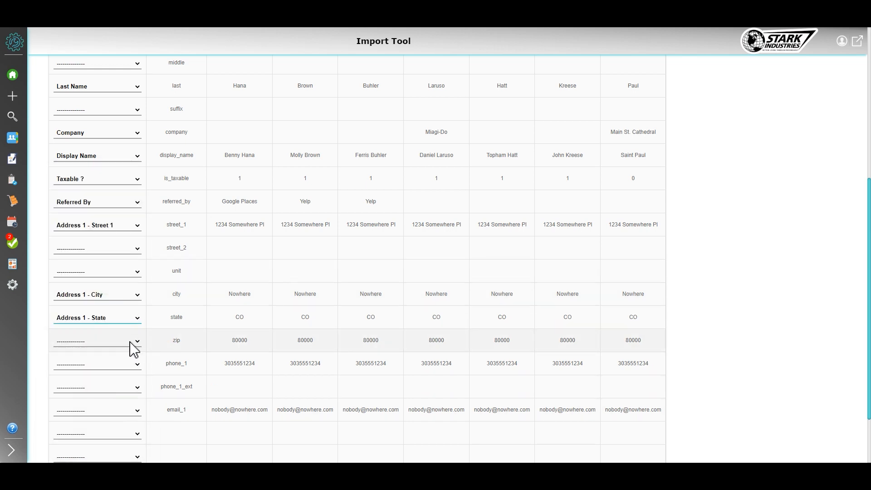
pyautogui.click(130, 341)
pyautogui.click(104, 301)
# Map the phone_1 row to Phone 1 - Number, leaving phone_1_ext unmapped
pyautogui.scroll(-1, 127, 331)
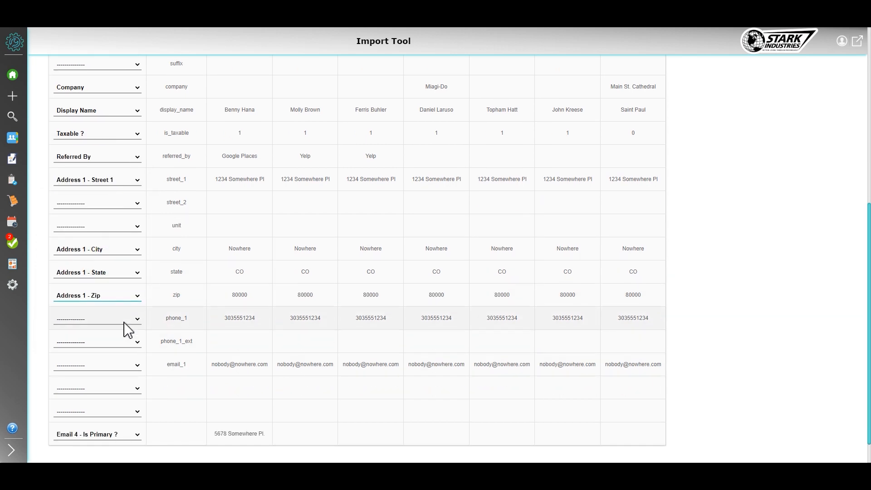
pyautogui.click(129, 320)
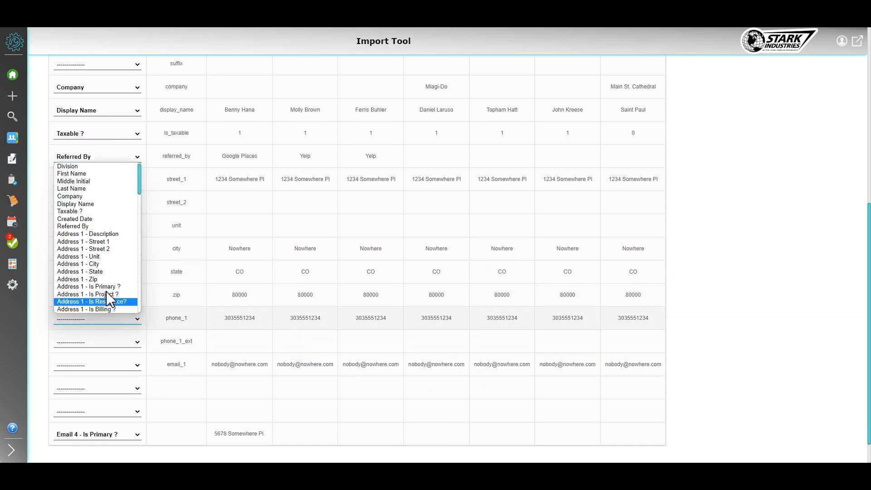
pyautogui.scroll(-10, 93, 274)
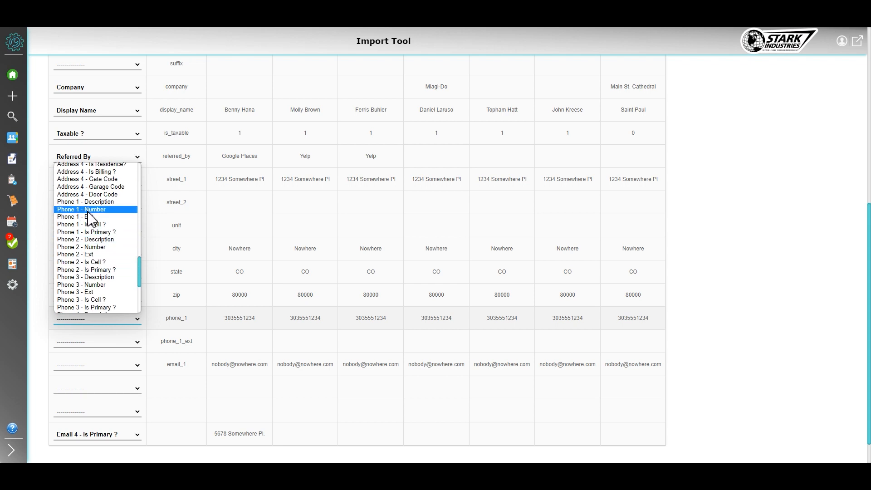
pyautogui.click(92, 210)
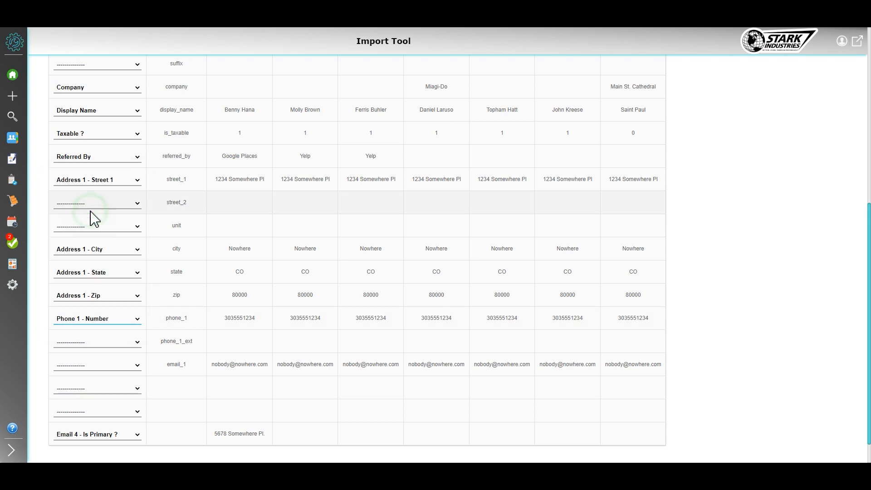
pyautogui.click(113, 348)
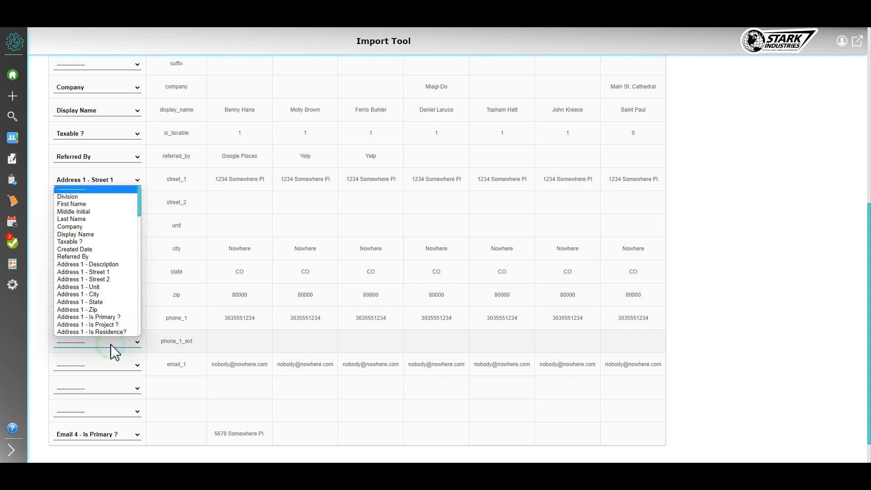
# Map the email_1 row to Email 1 - Address
pyautogui.click(131, 365)
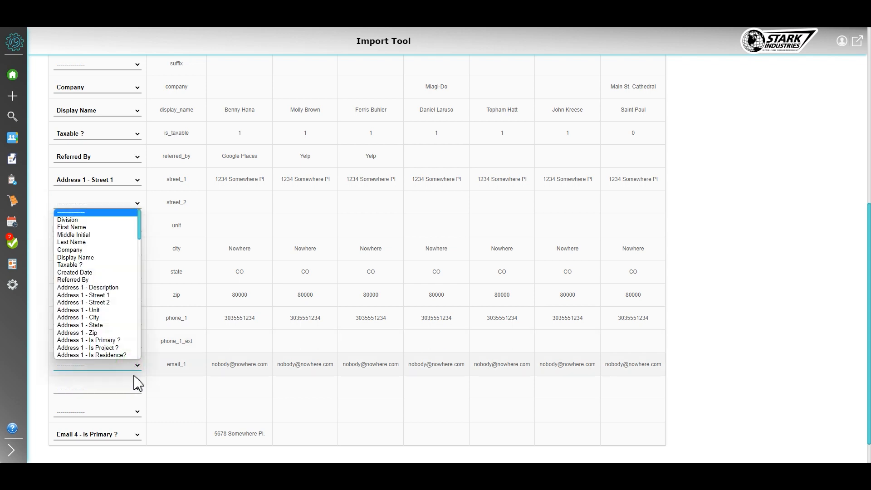
pyautogui.scroll(-10, 93, 329)
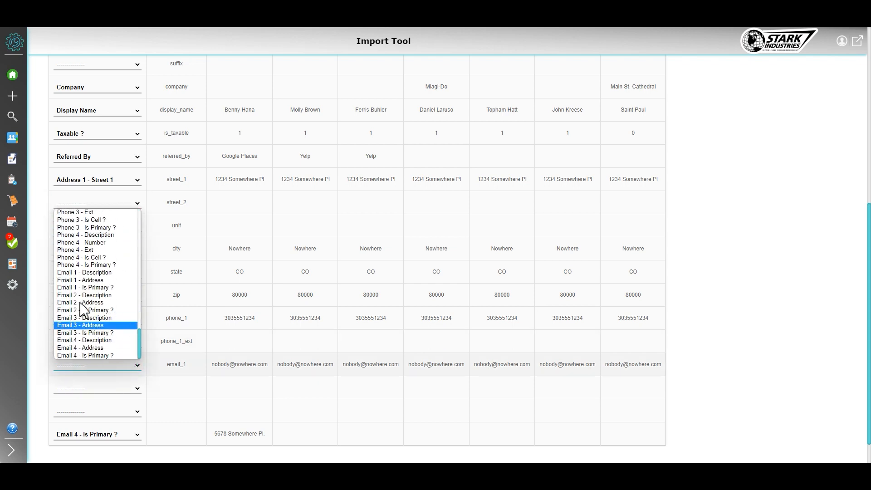
pyautogui.click(91, 280)
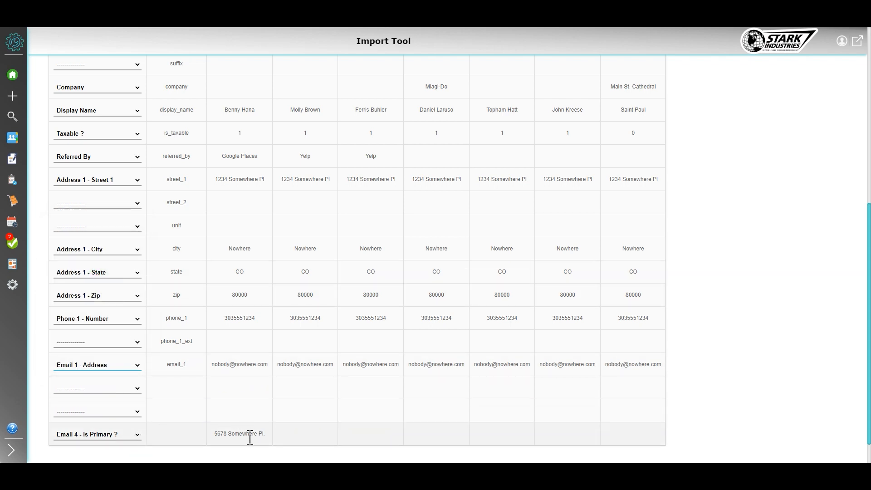
# Map the last unlabelled row, holding the second street address, to Address 2 - Street 1
pyautogui.click(114, 439)
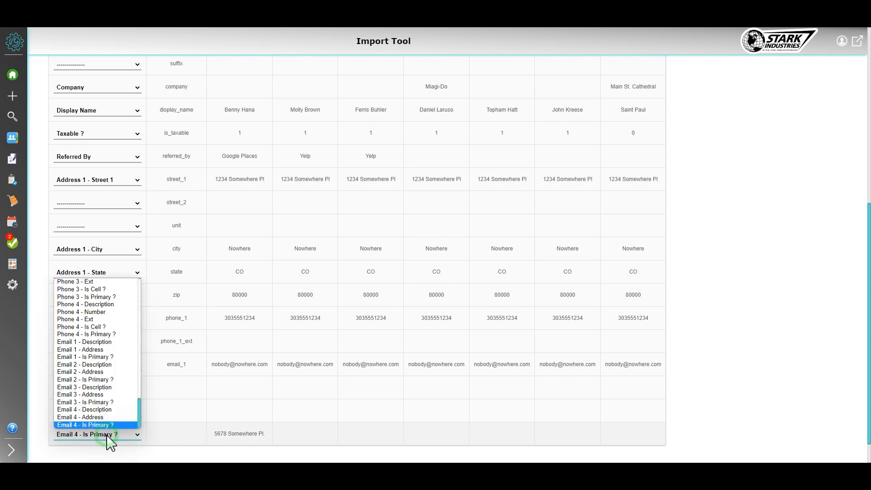
pyautogui.scroll(5, 113, 406)
pyautogui.scroll(6, 115, 404)
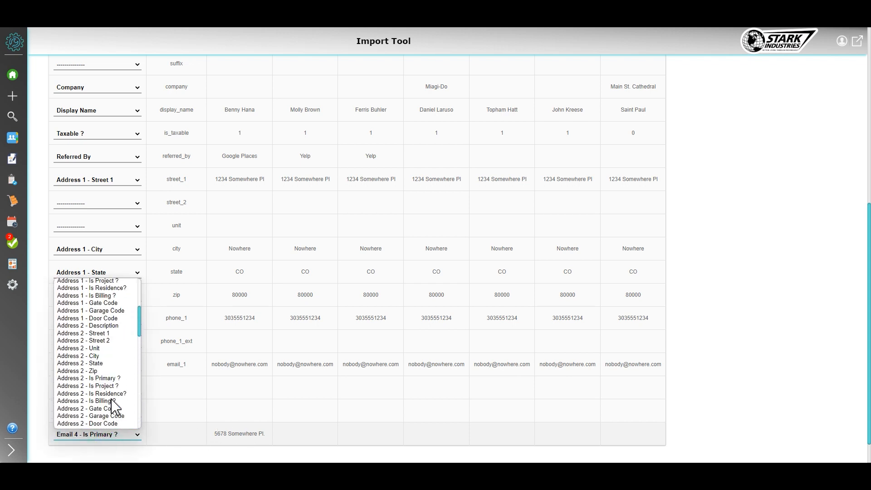
pyautogui.click(114, 336)
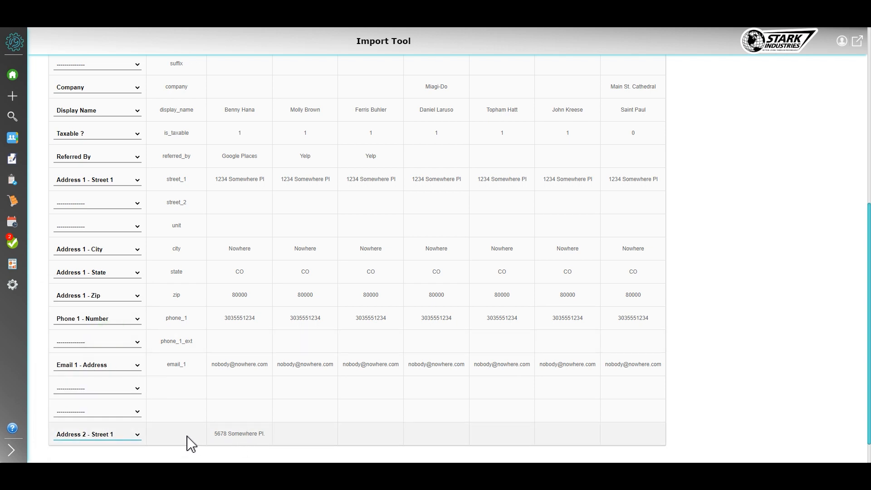
# Import the contacts from the mapped CSV file and dismiss the completion message
pyautogui.scroll(-1, 194, 443)
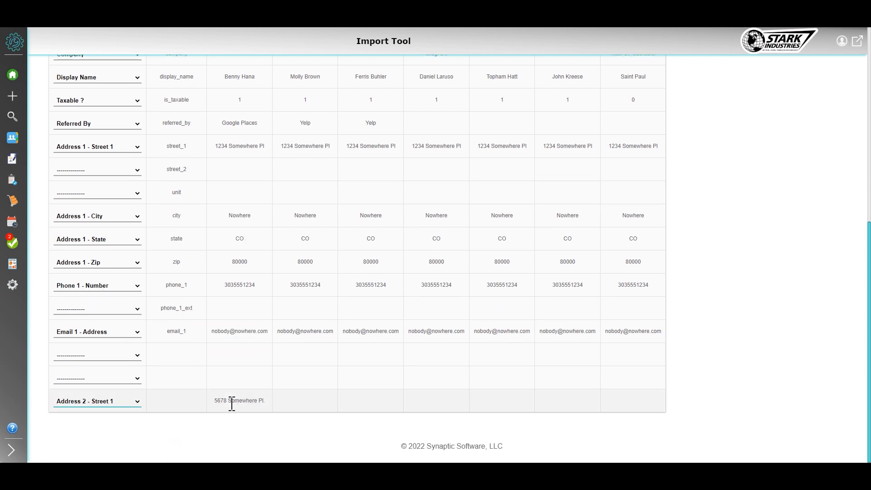
pyautogui.scroll(7, 266, 374)
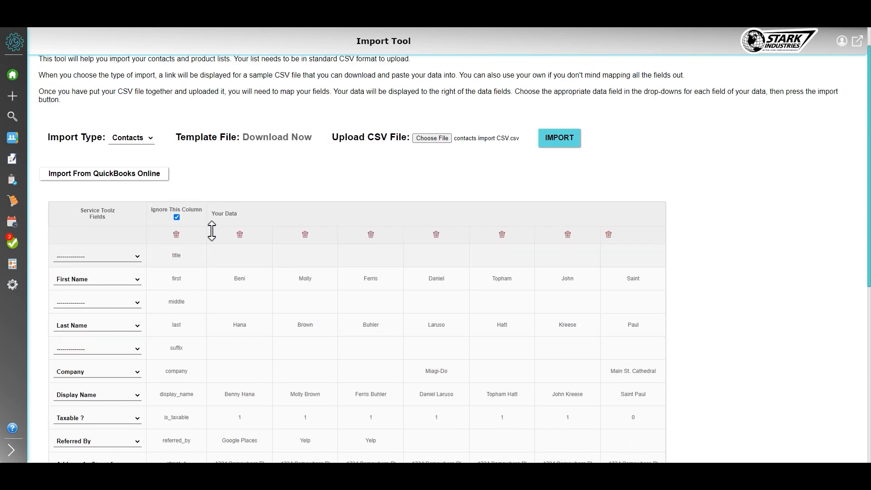
pyautogui.click(563, 141)
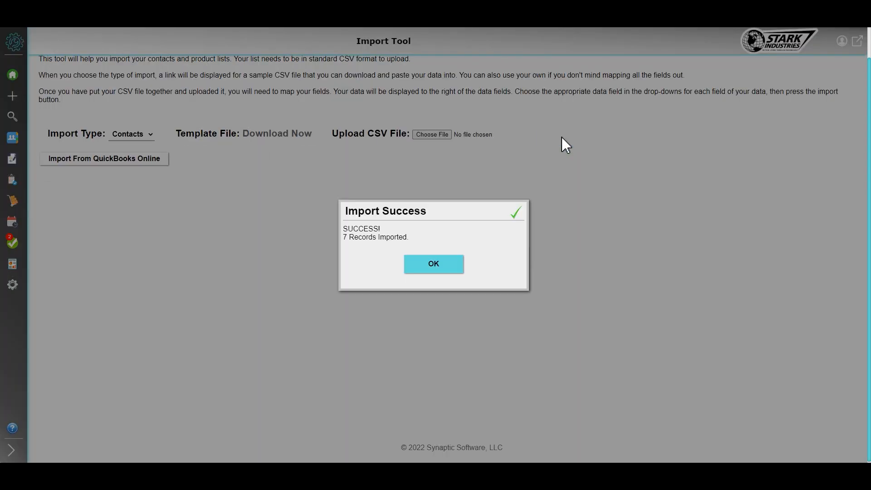
pyautogui.click(420, 265)
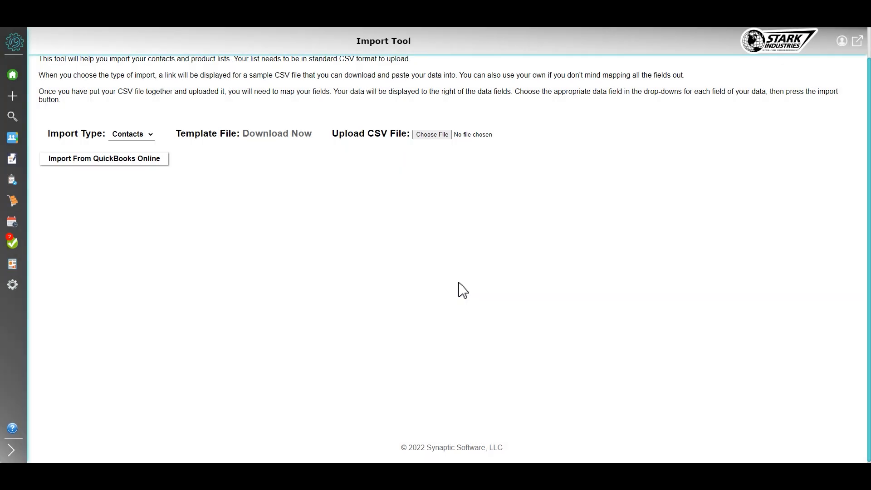
# Open the imported Miagi-Do contact from the contacts list for editing and review its address, phone and email details
pyautogui.moveTo(4, 96)
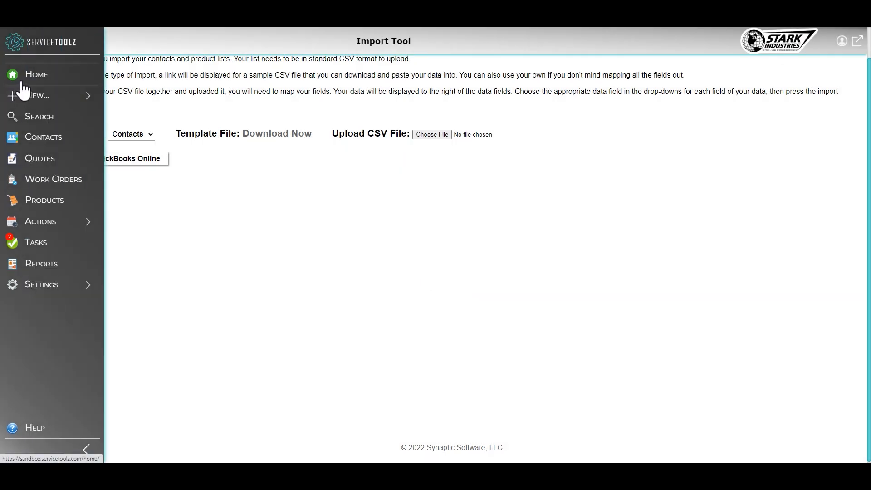
pyautogui.click(42, 138)
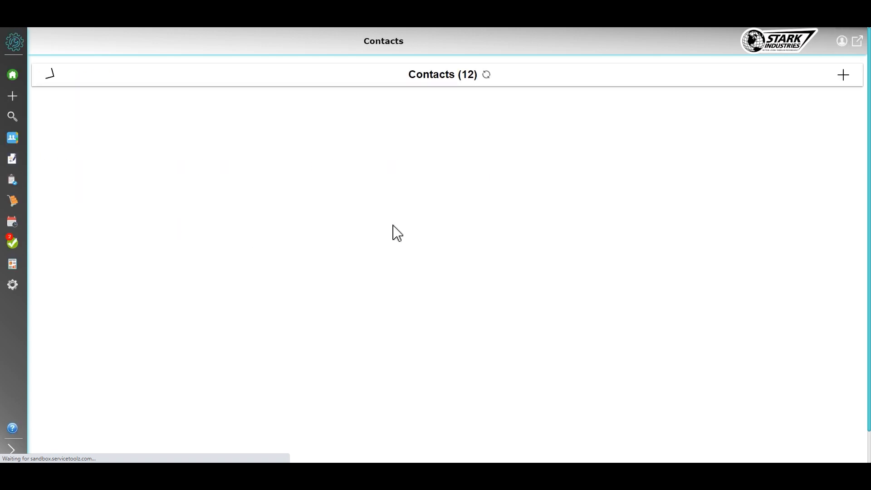
pyautogui.click(285, 191)
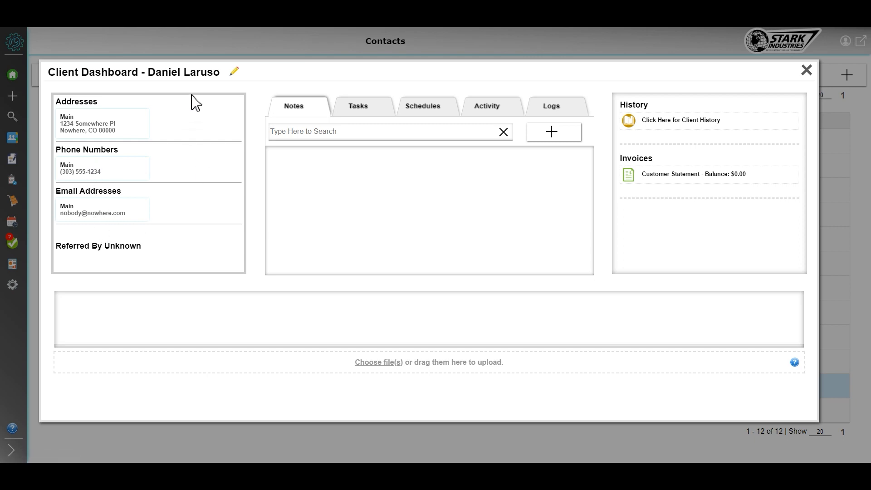
pyautogui.click(233, 74)
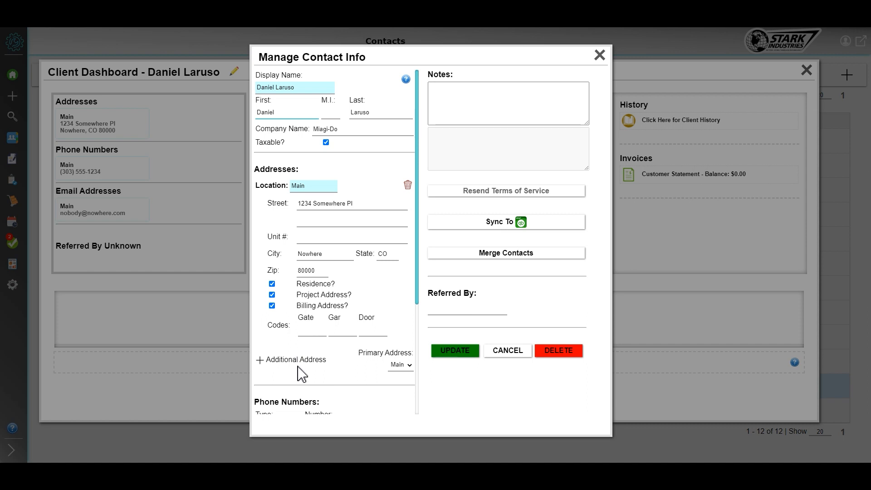
pyautogui.scroll(-4, 302, 375)
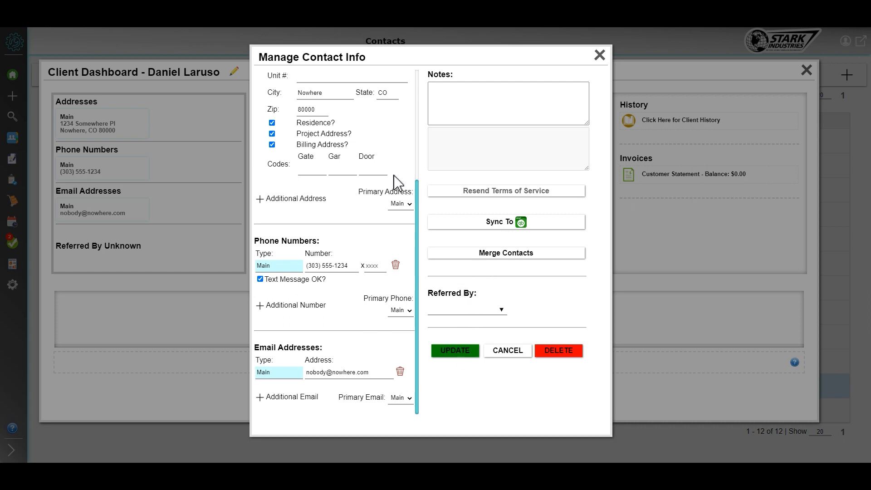
pyautogui.scroll(3, 359, 150)
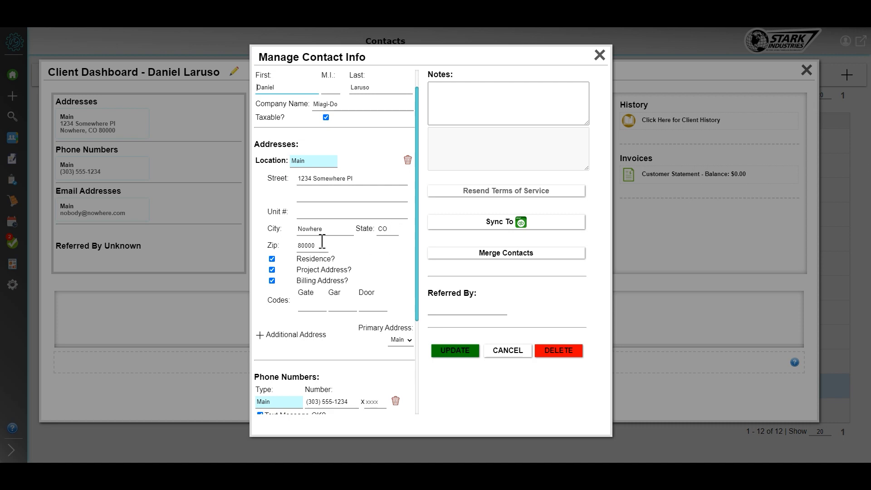
# Save the Miagi-Do contact's info, accepting its address as correct
pyautogui.click(457, 351)
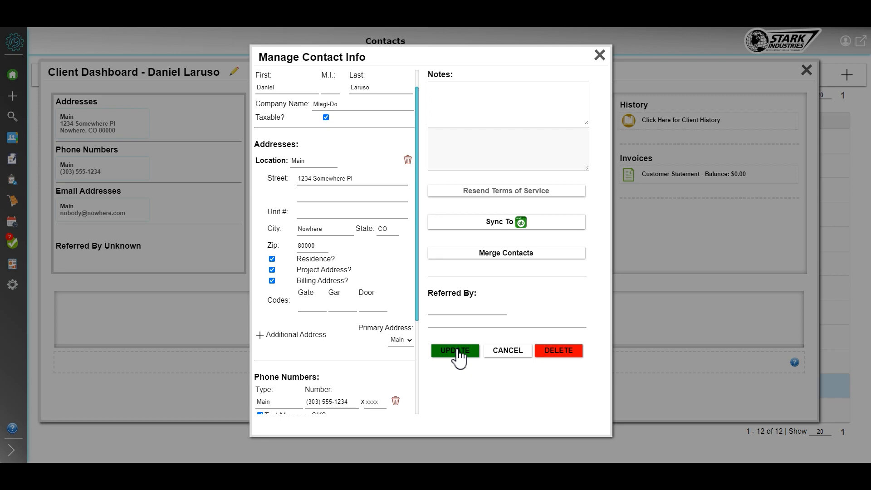
pyautogui.click(457, 351)
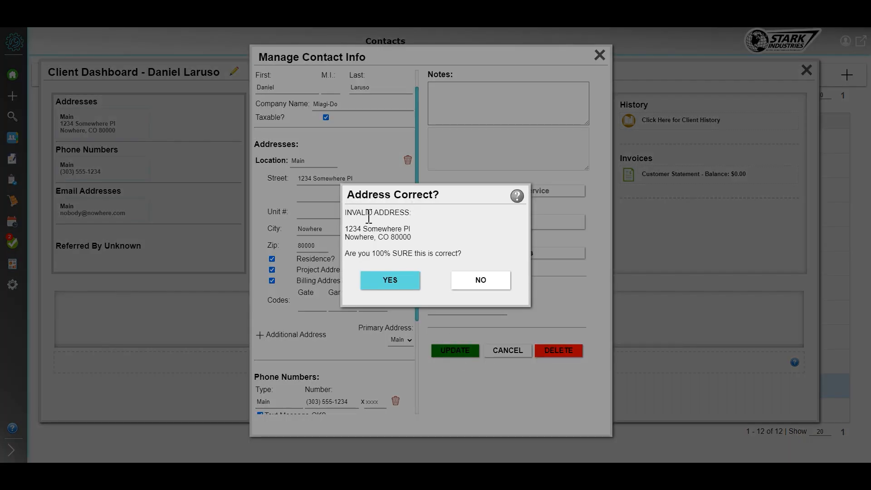
pyautogui.click(391, 281)
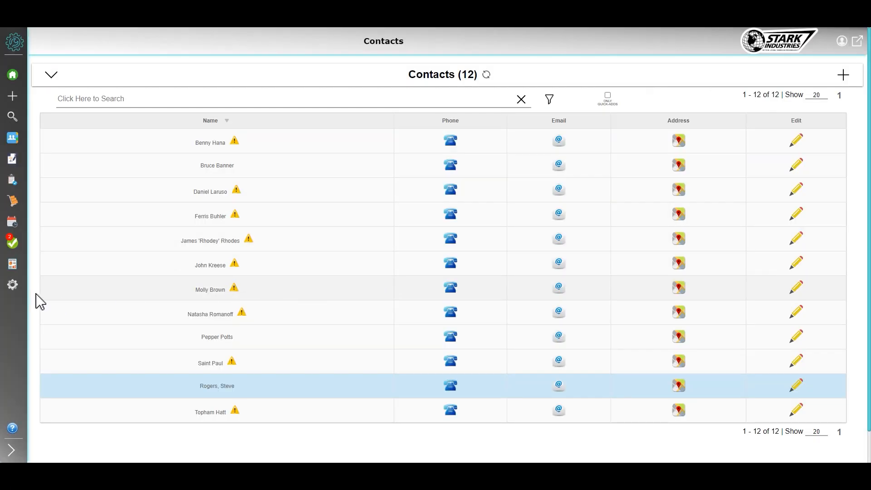
# Return to the Import Tool page
pyautogui.moveTo(15, 287)
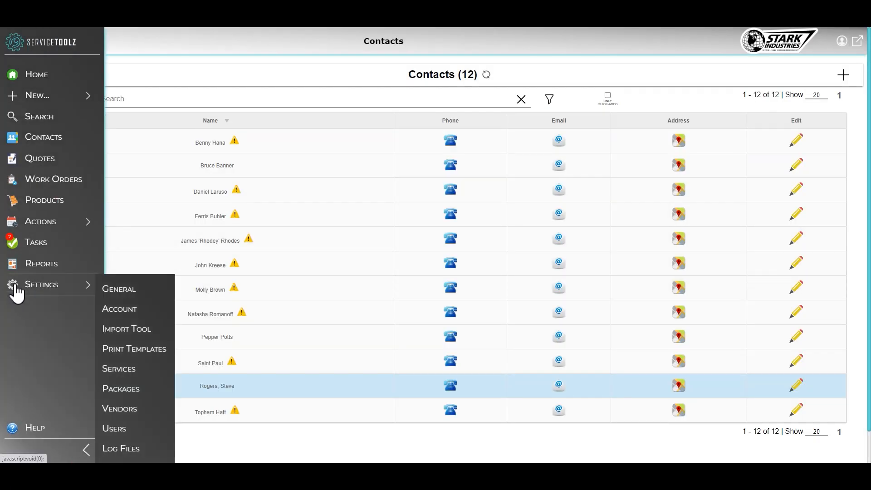
pyautogui.click(146, 333)
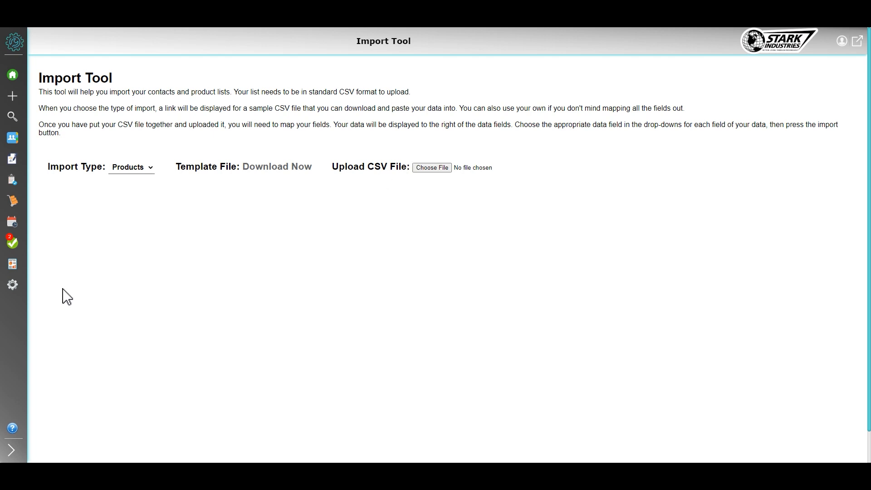
pyautogui.moveTo(12, 284)
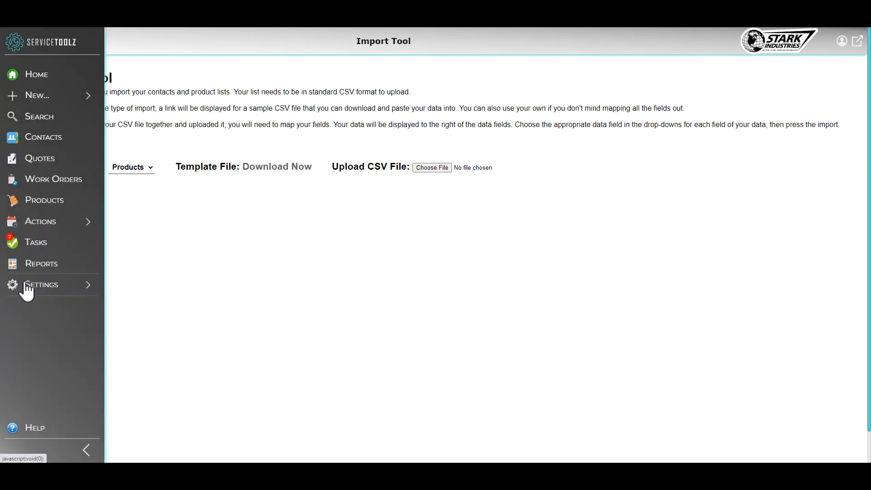
pyautogui.moveTo(89, 290)
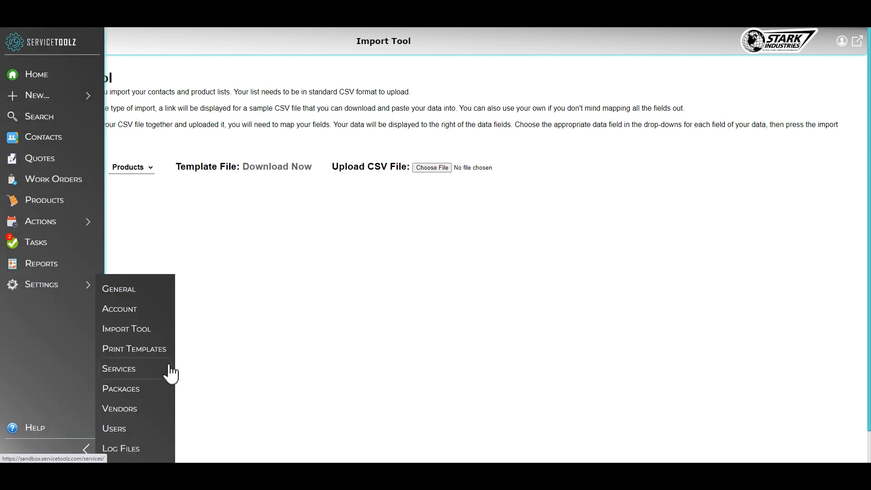